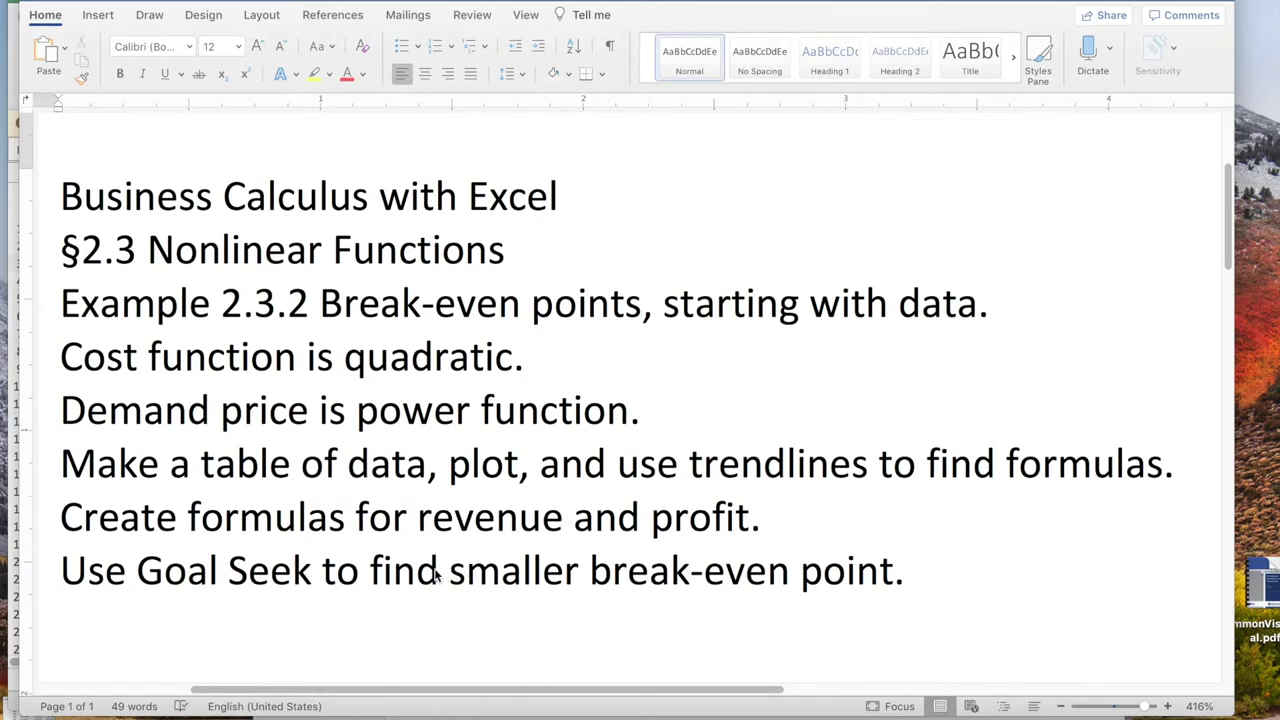
Insert a plain scatter chart of the quantity, demand price and costs table A1:C6.
key("super+Tab")
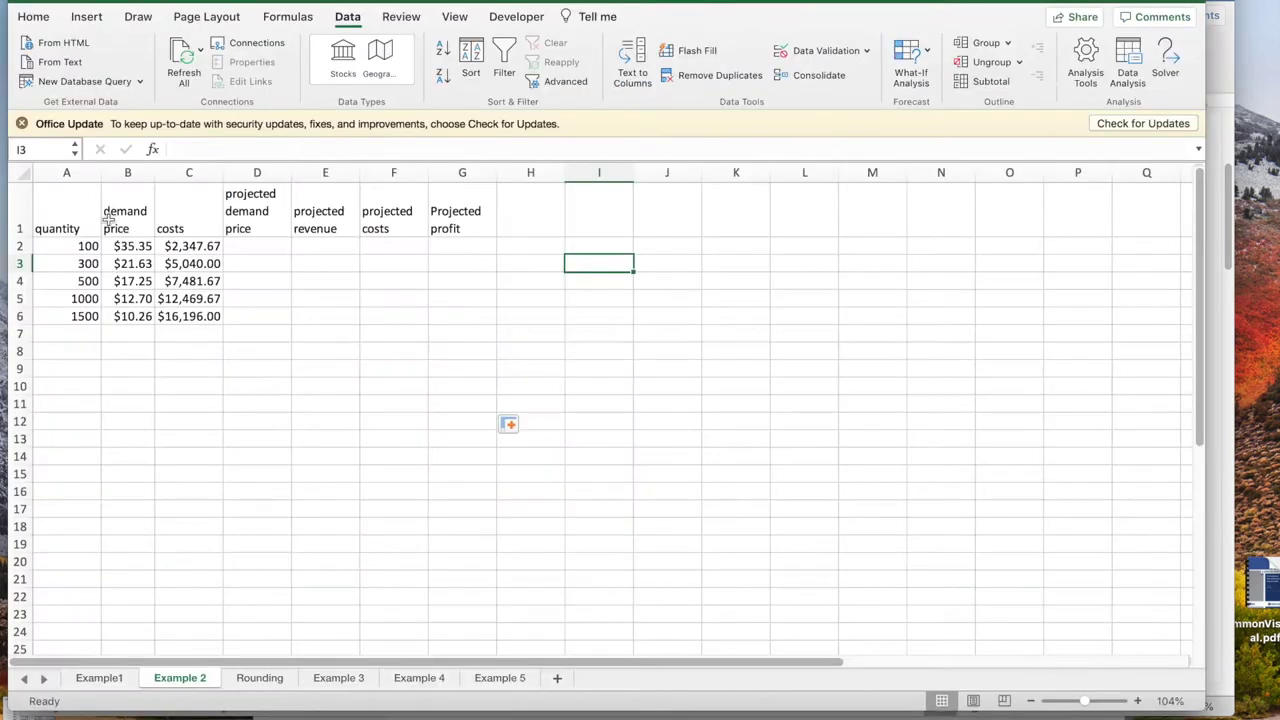
left_click_drag(68, 203, 190, 316)
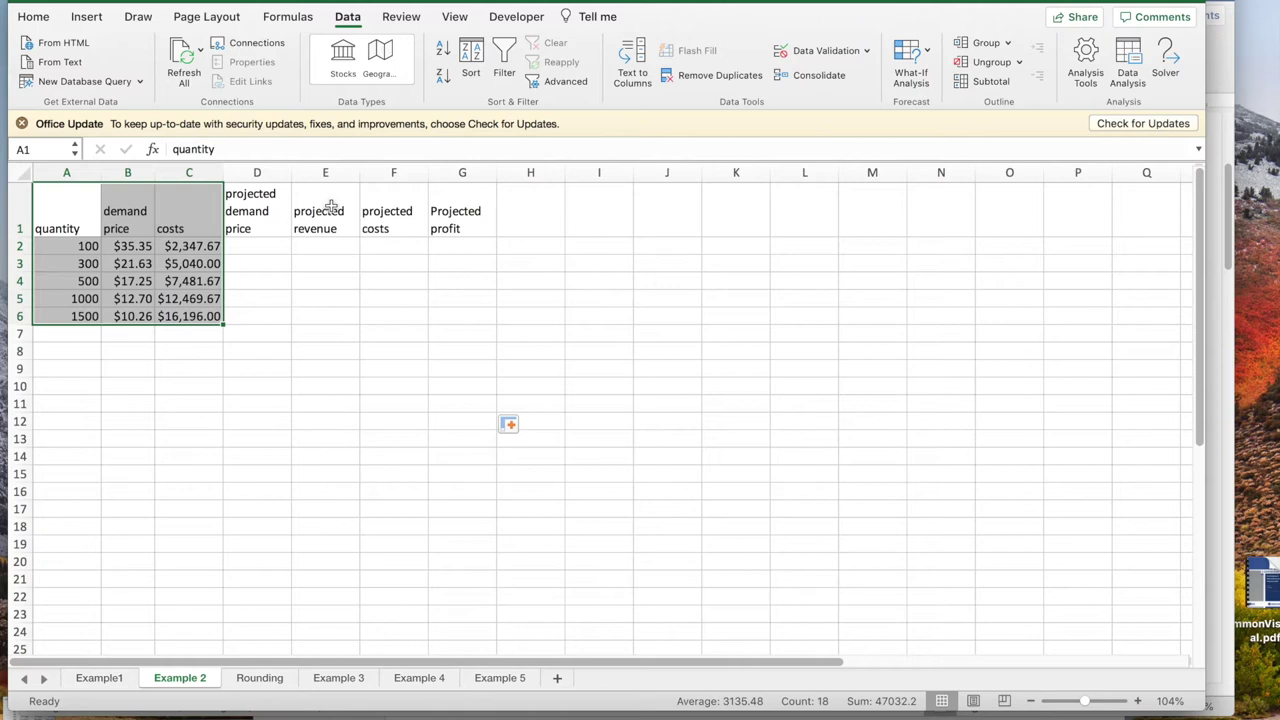
left_click(88, 18)
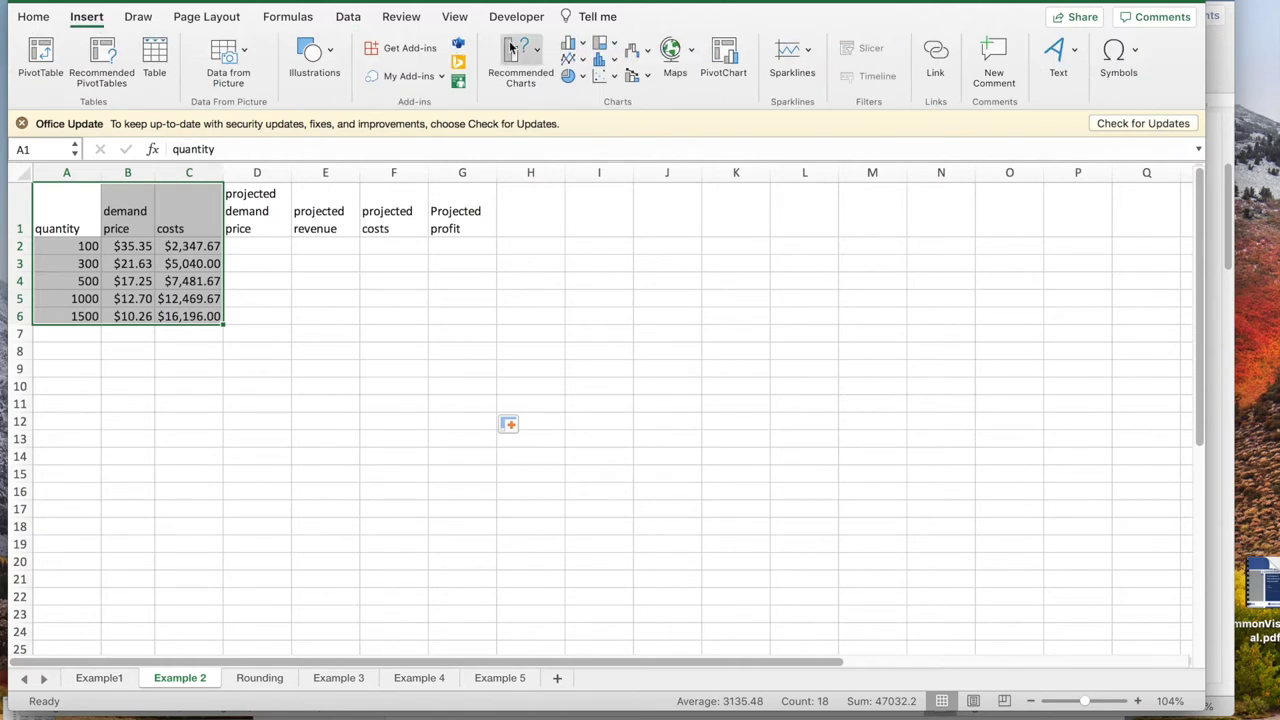
left_click(605, 76)
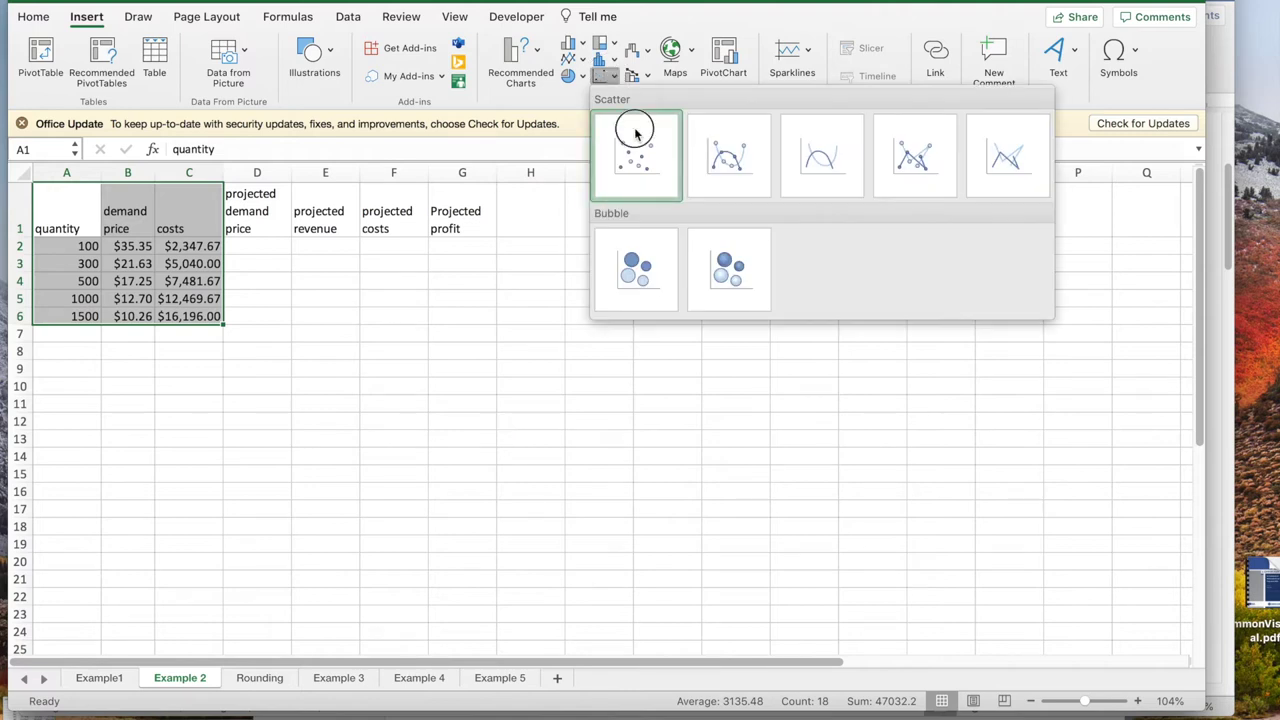
left_click(638, 135)
Add a polynomial order-2 trendline to the costs series and display its equation on the chart.
left_click(631, 334)
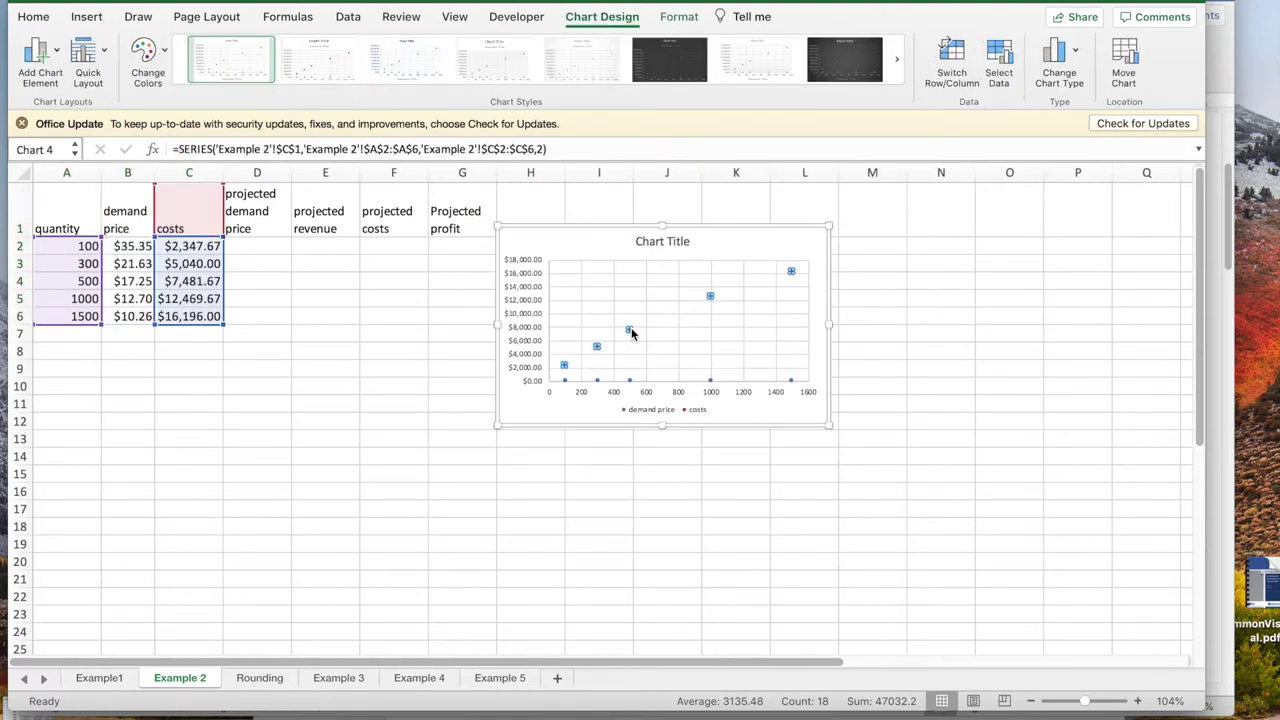
right_click(631, 334)
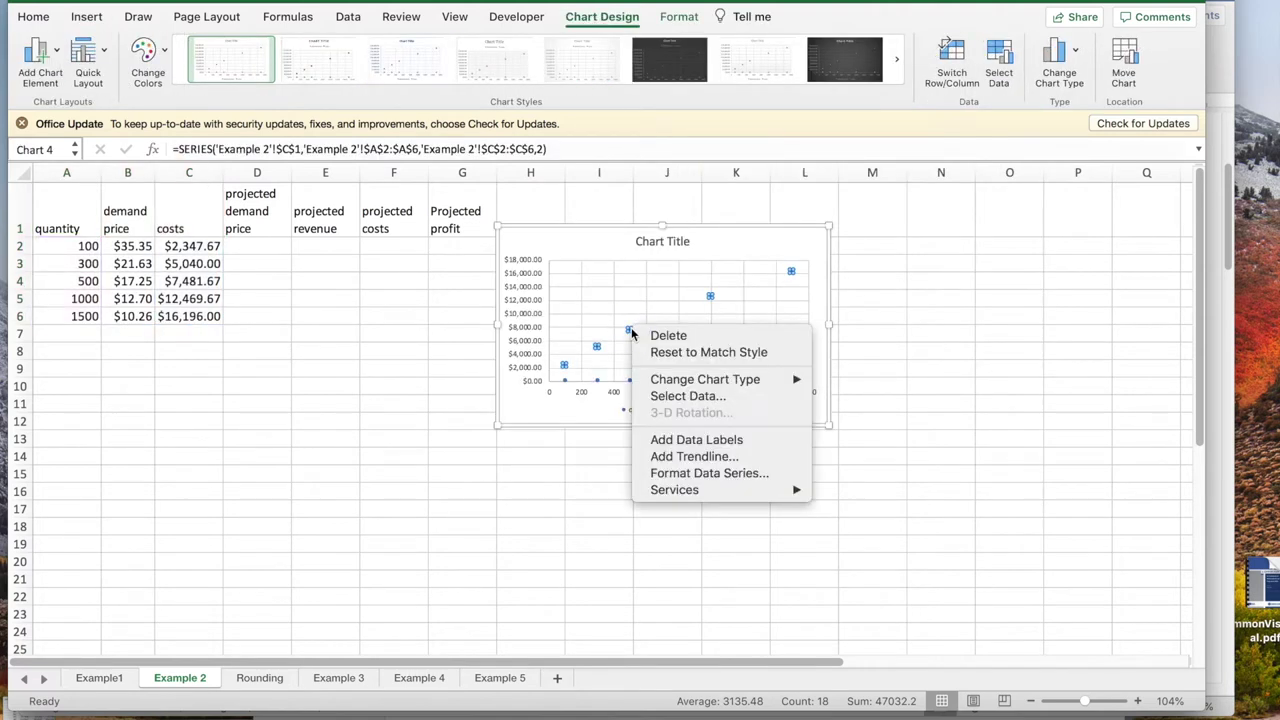
left_click(665, 456)
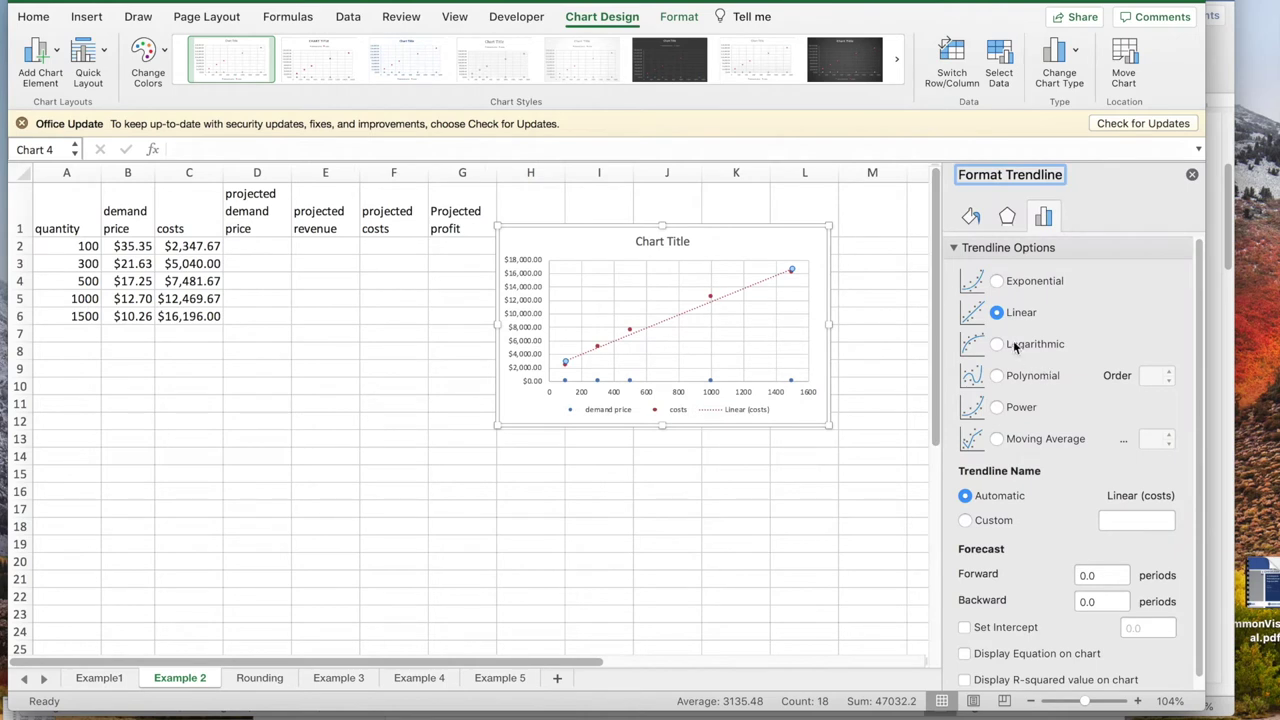
left_click(997, 376)
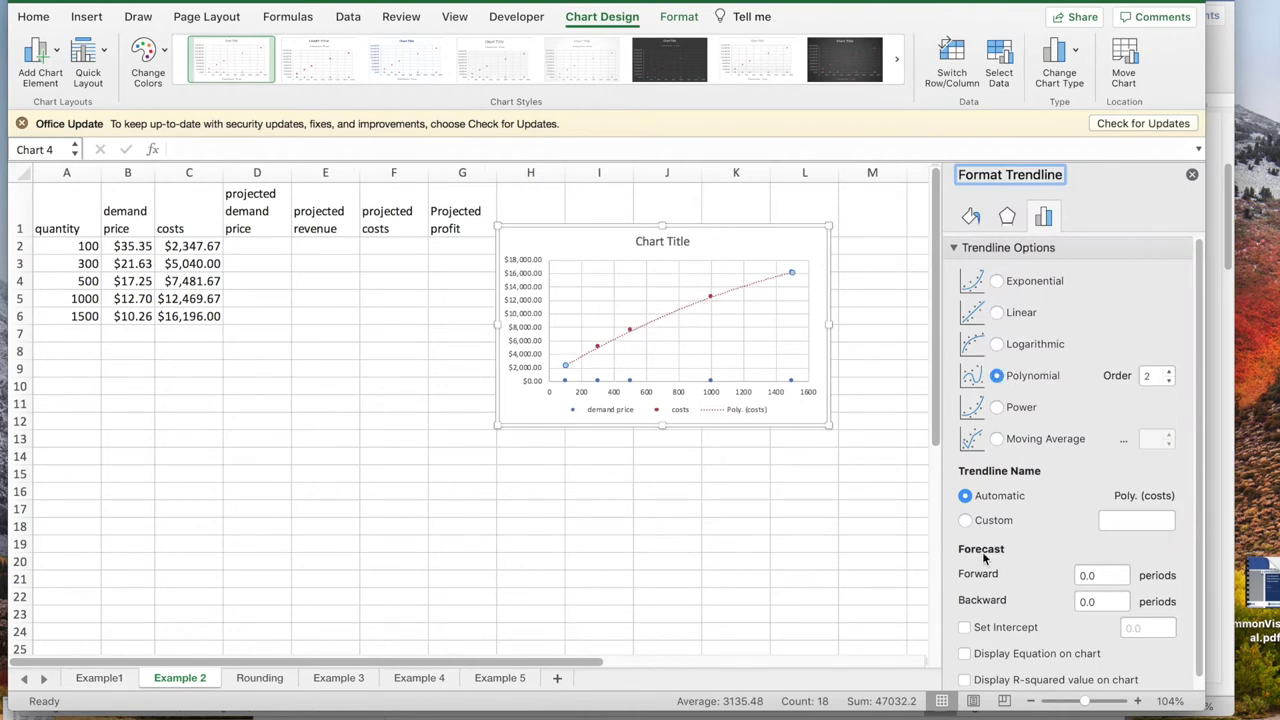
left_click(964, 654)
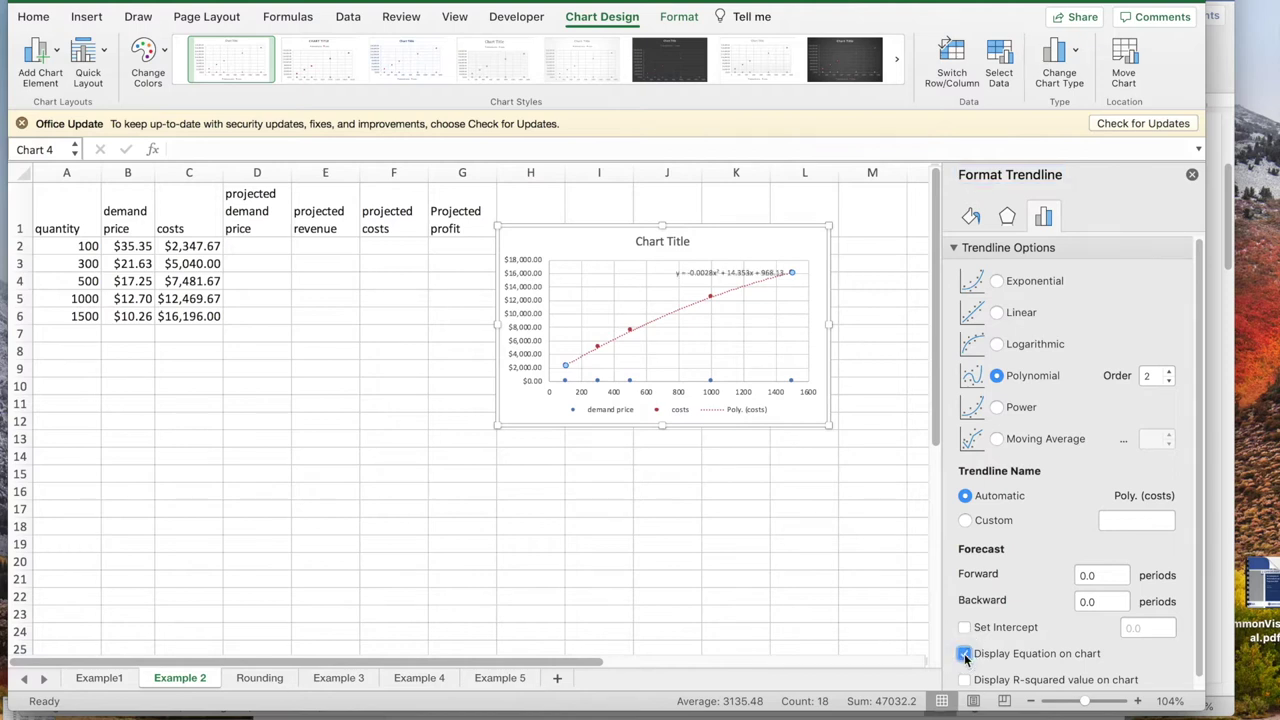
Put demand price on a secondary axis and add a power trendline with its equation displayed.
left_click(628, 381)
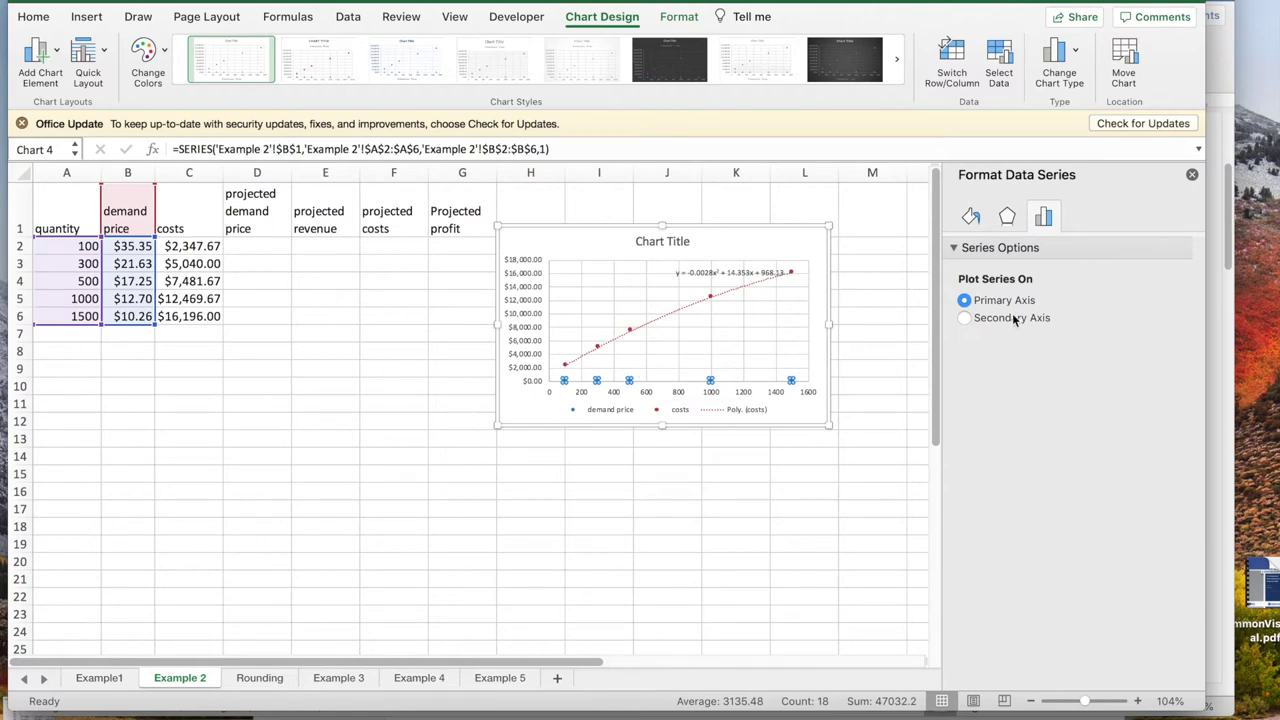
left_click(964, 318)
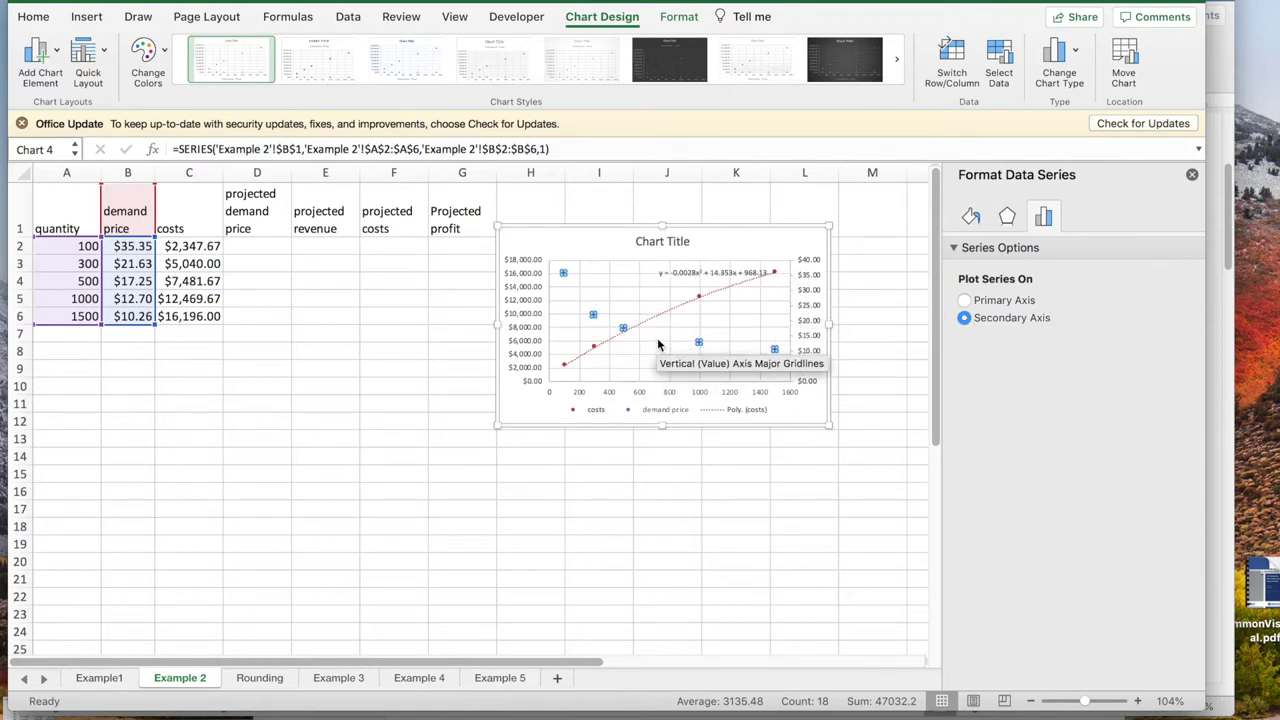
right_click(699, 345)
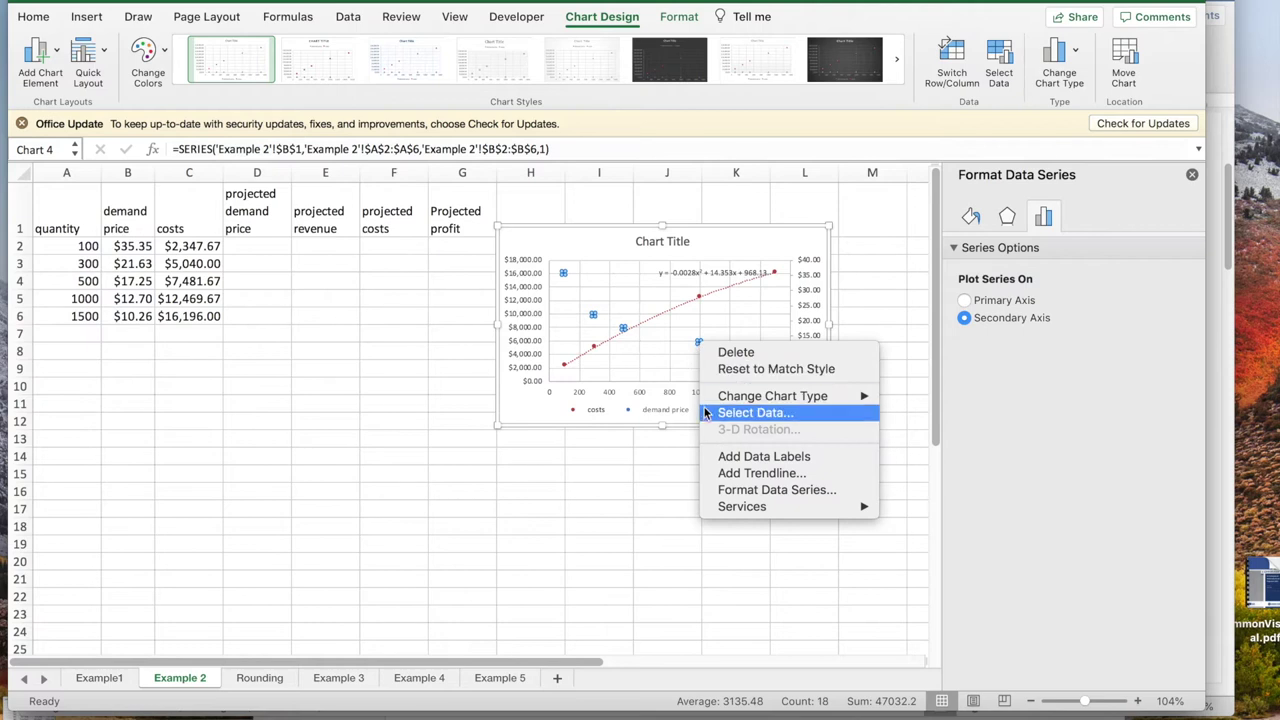
left_click(750, 473)
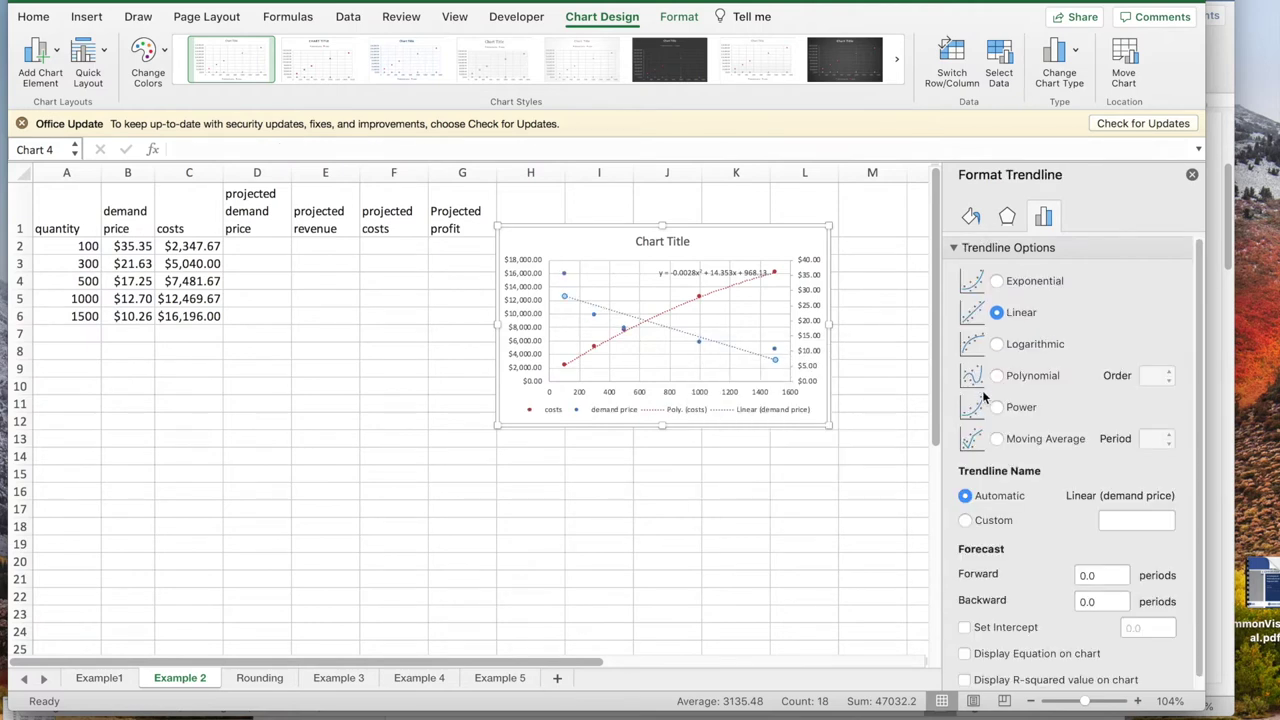
left_click(996, 408)
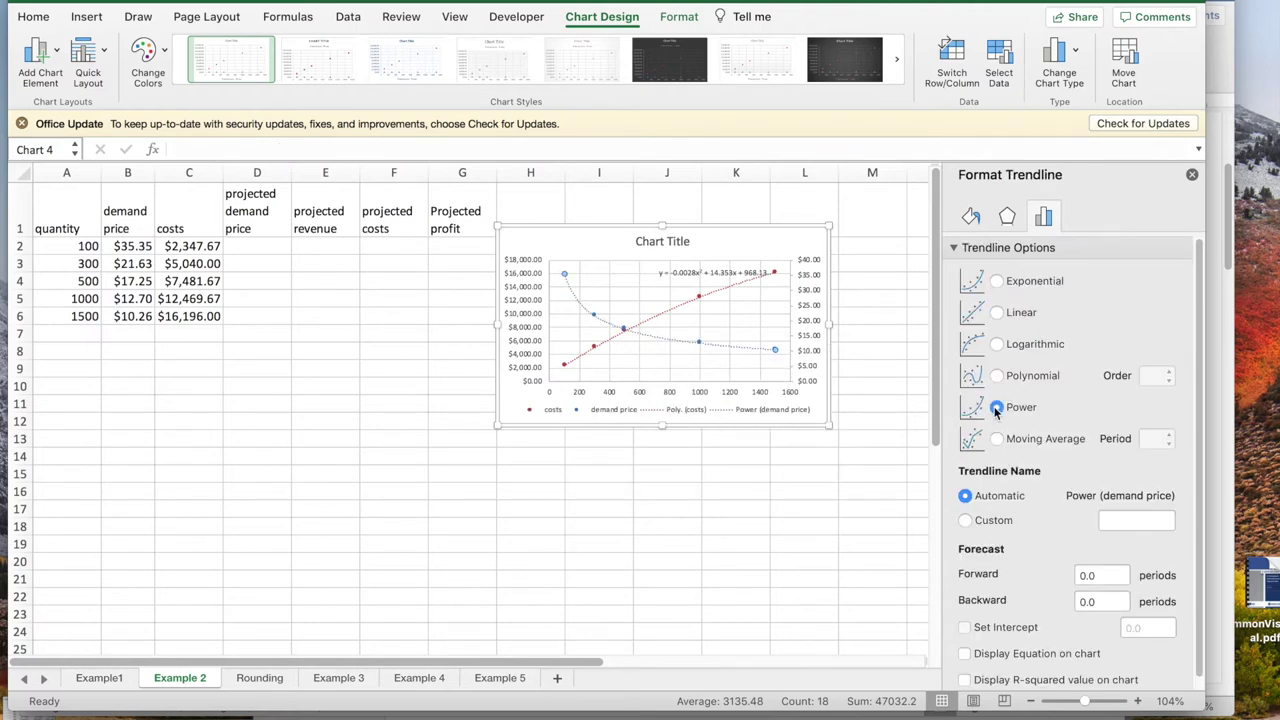
left_click(965, 654)
Set the trendline equation labels to font size 12.
left_click(36, 18)
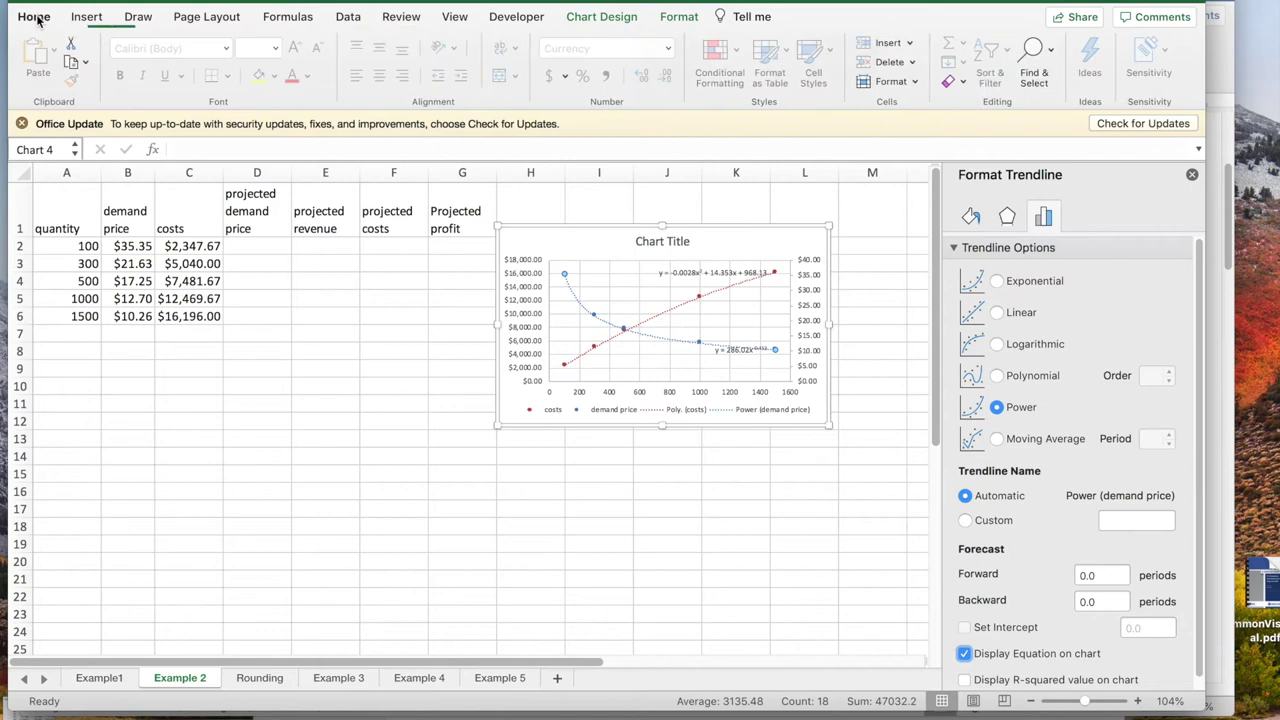
left_click(705, 271)
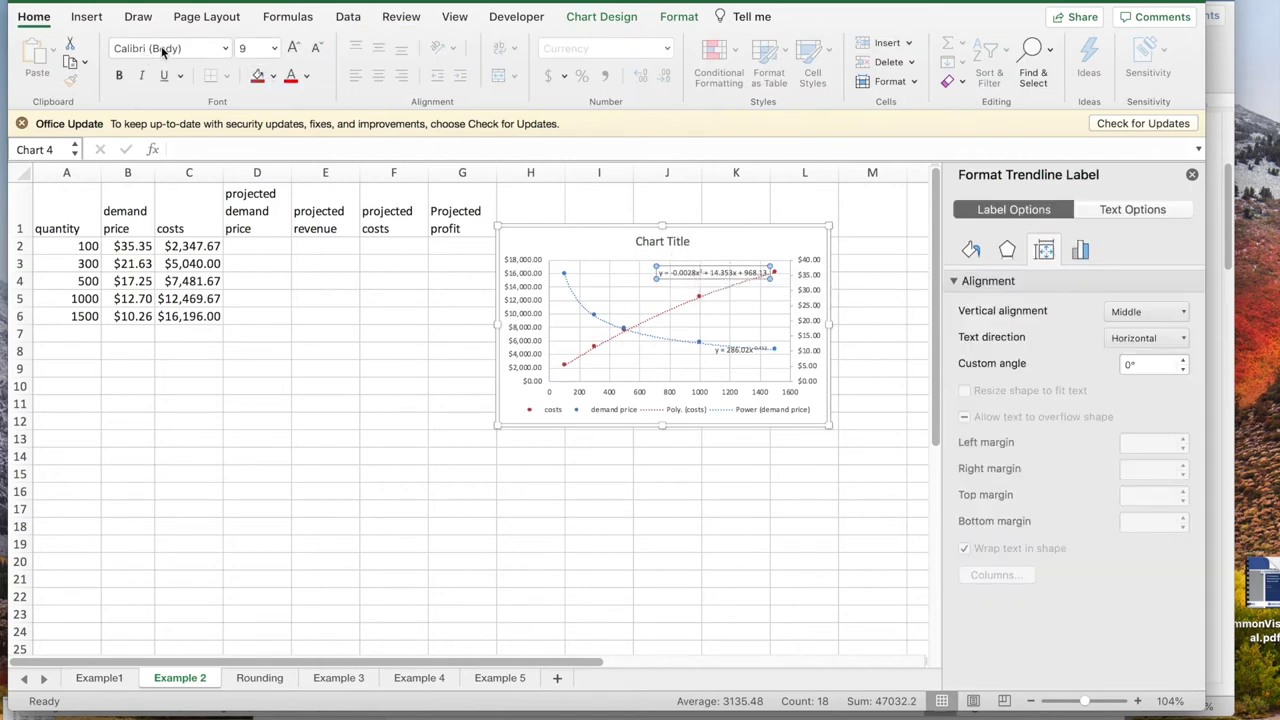
left_click(274, 48)
left_click(260, 152)
left_click(735, 350)
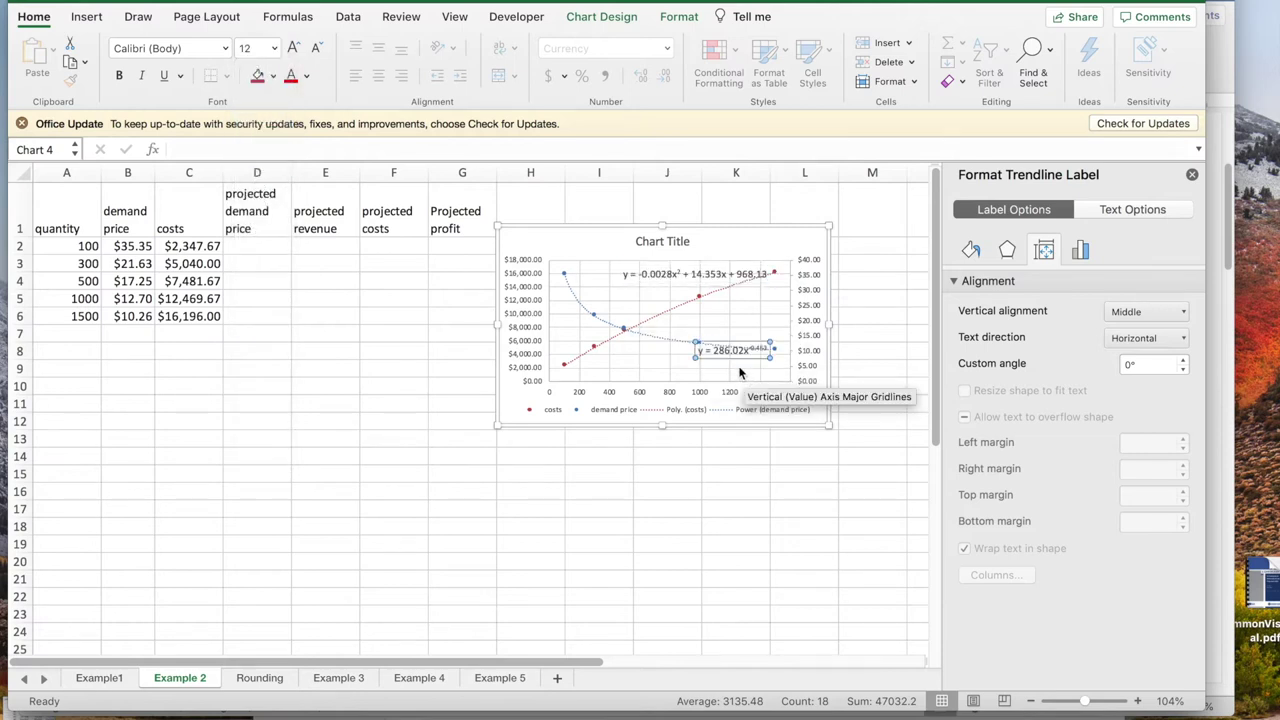
left_click(672, 342)
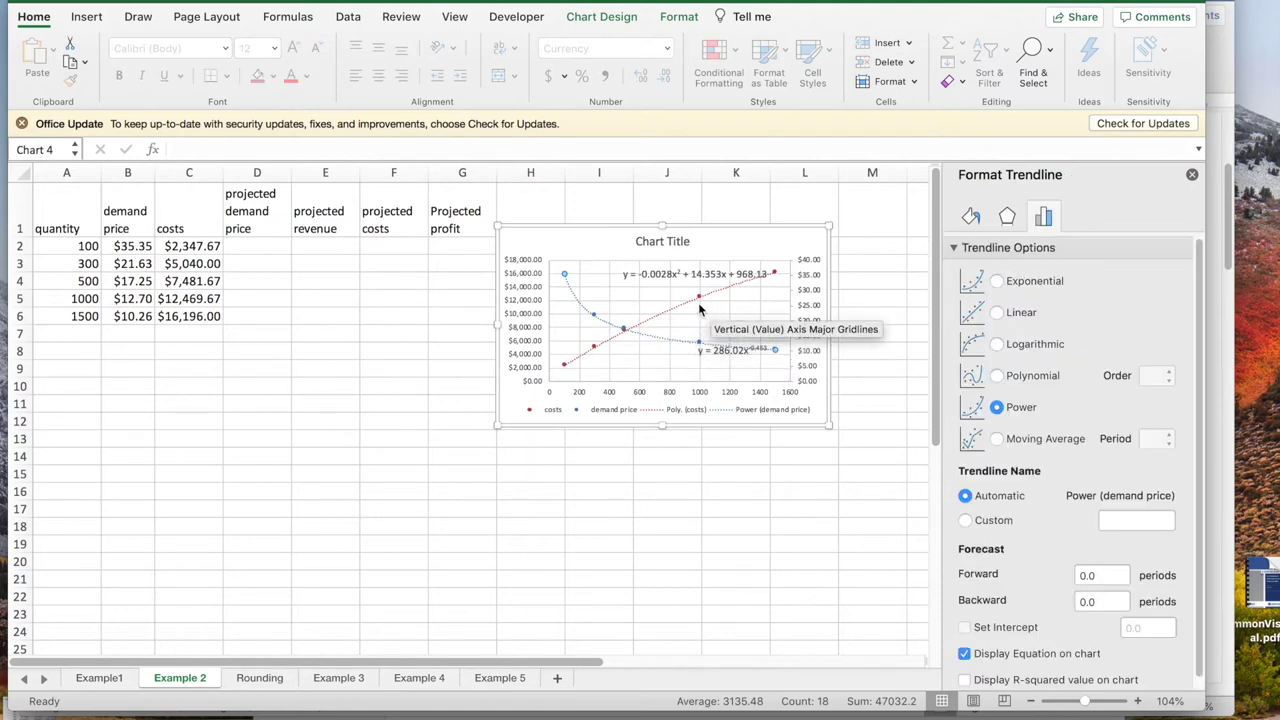
left_click(640, 277)
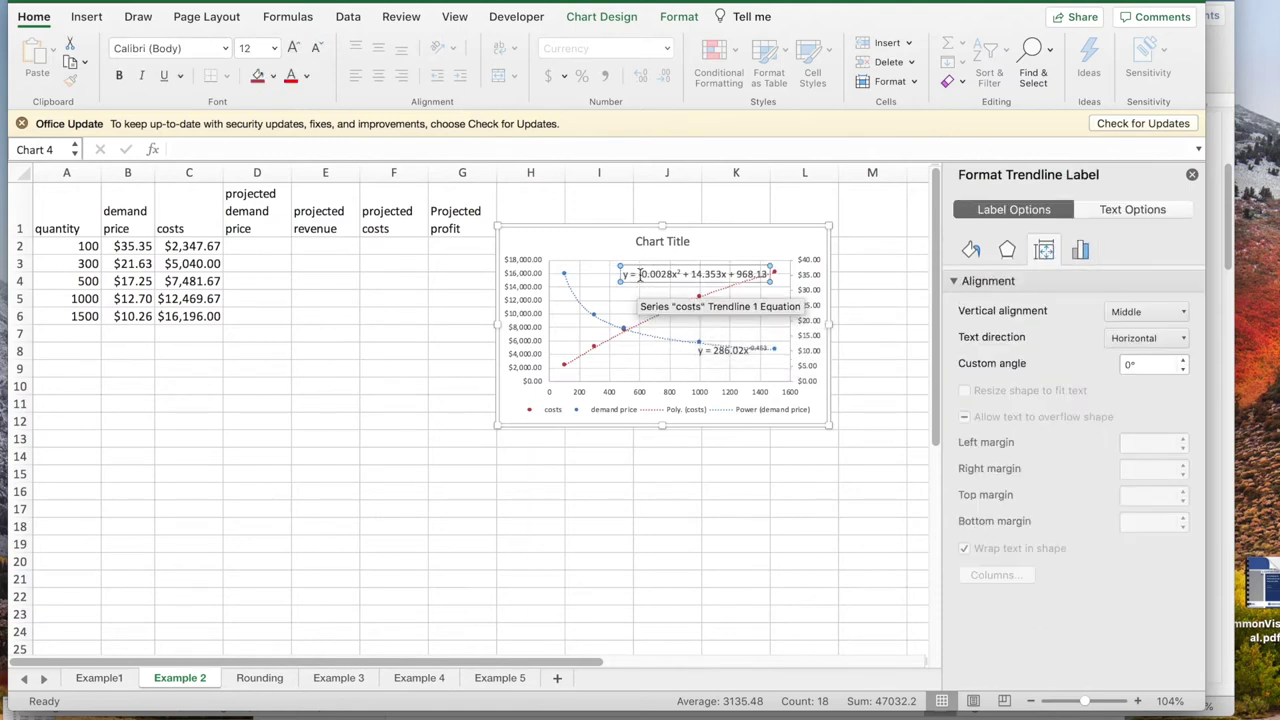
Copy the costs trendline equation and paste it into cell F2.
left_click_drag(628, 274, 776, 274)
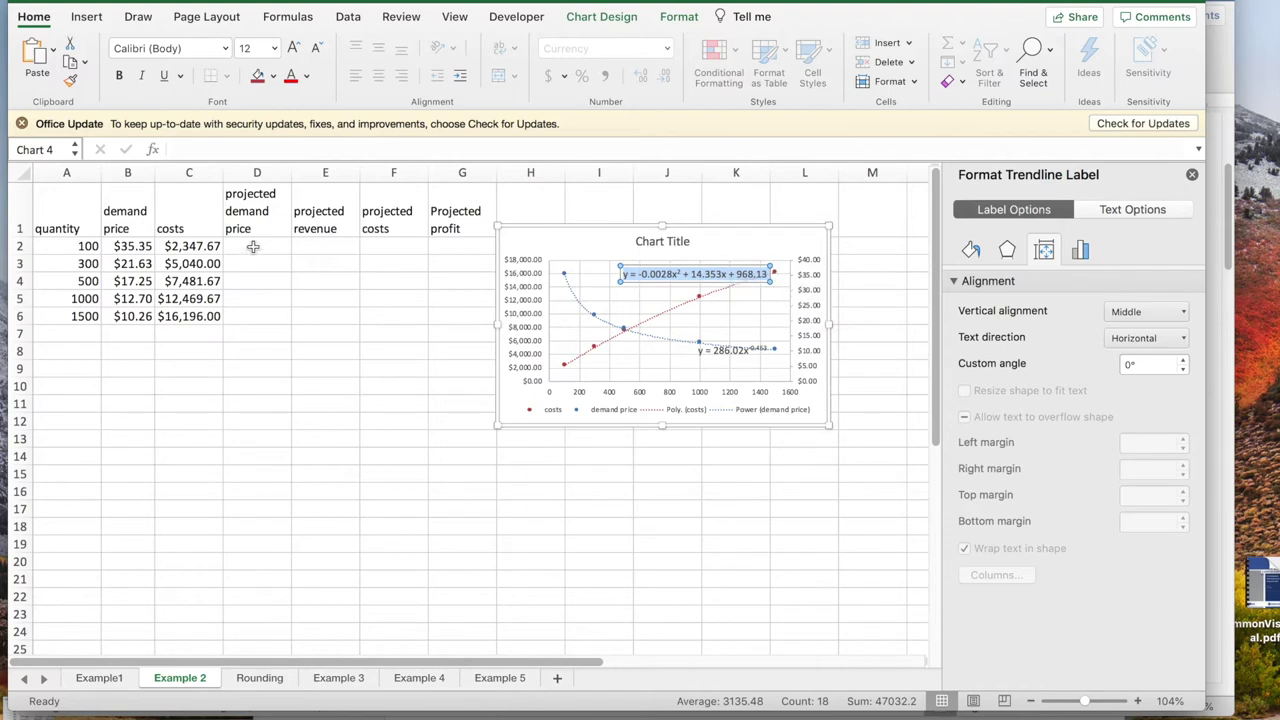
left_click(386, 251)
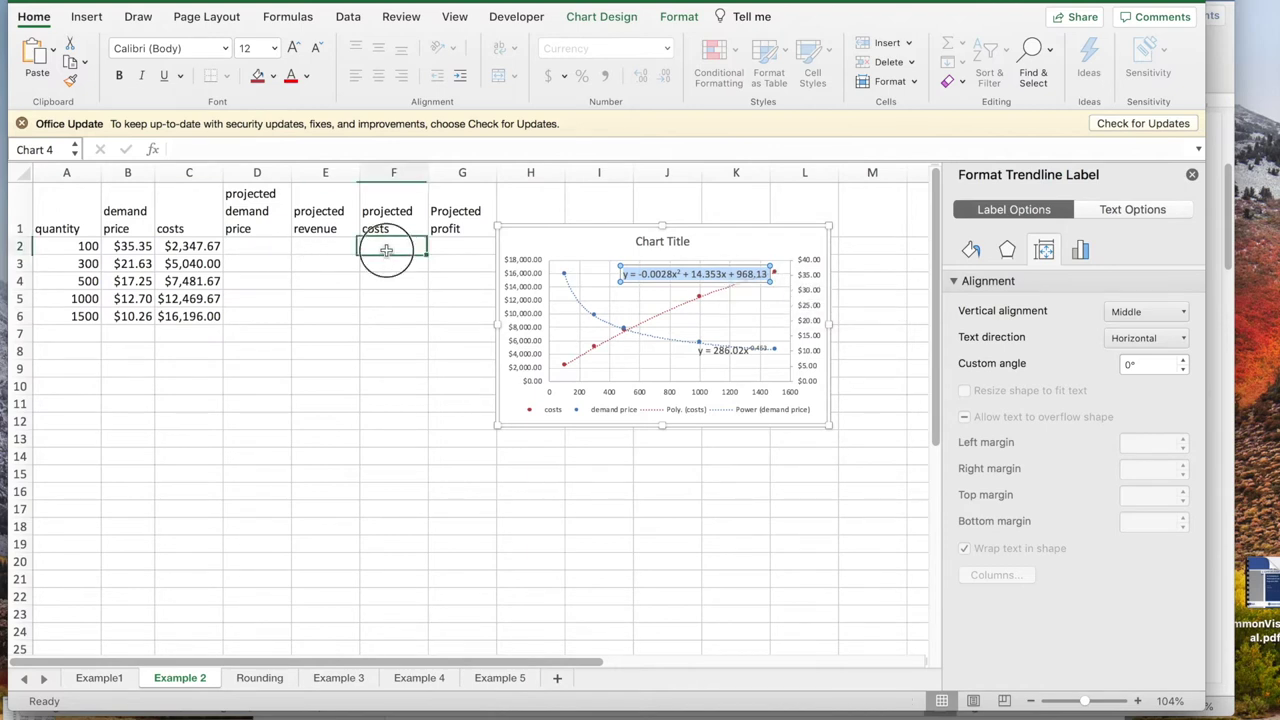
left_click(361, 147)
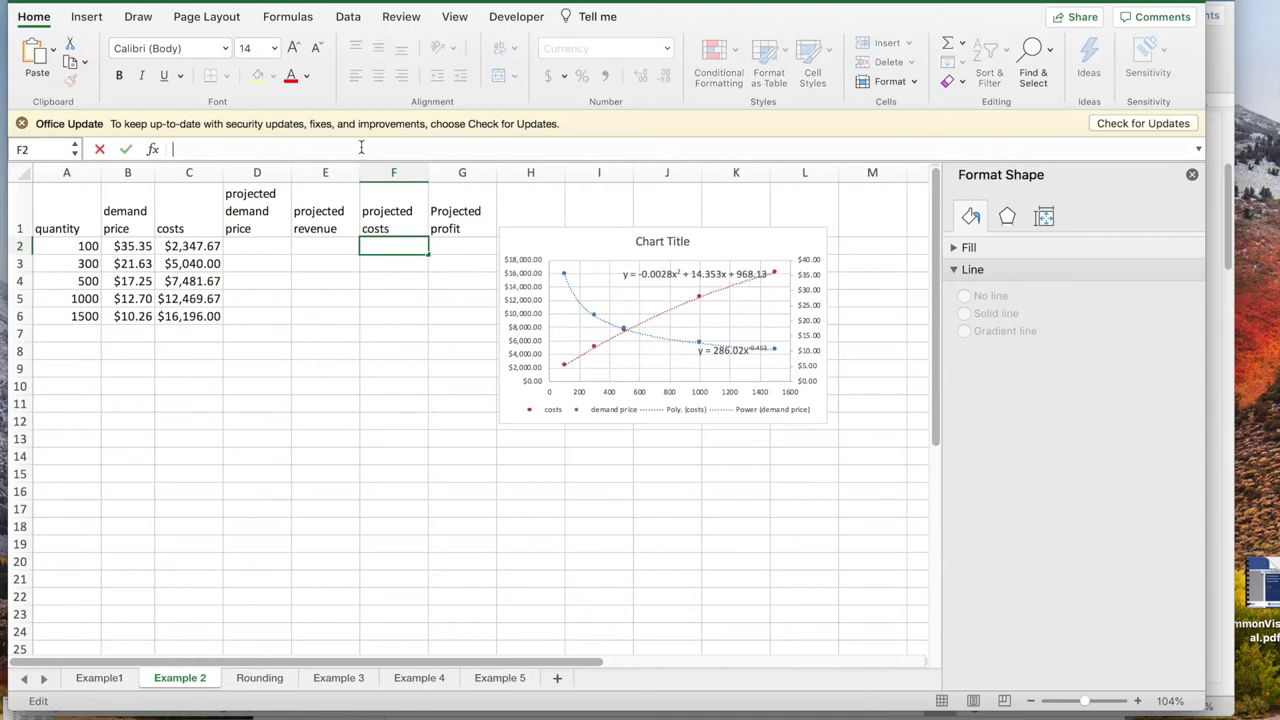
type("y = -0.0028x2 + 14.353x + 968.13")
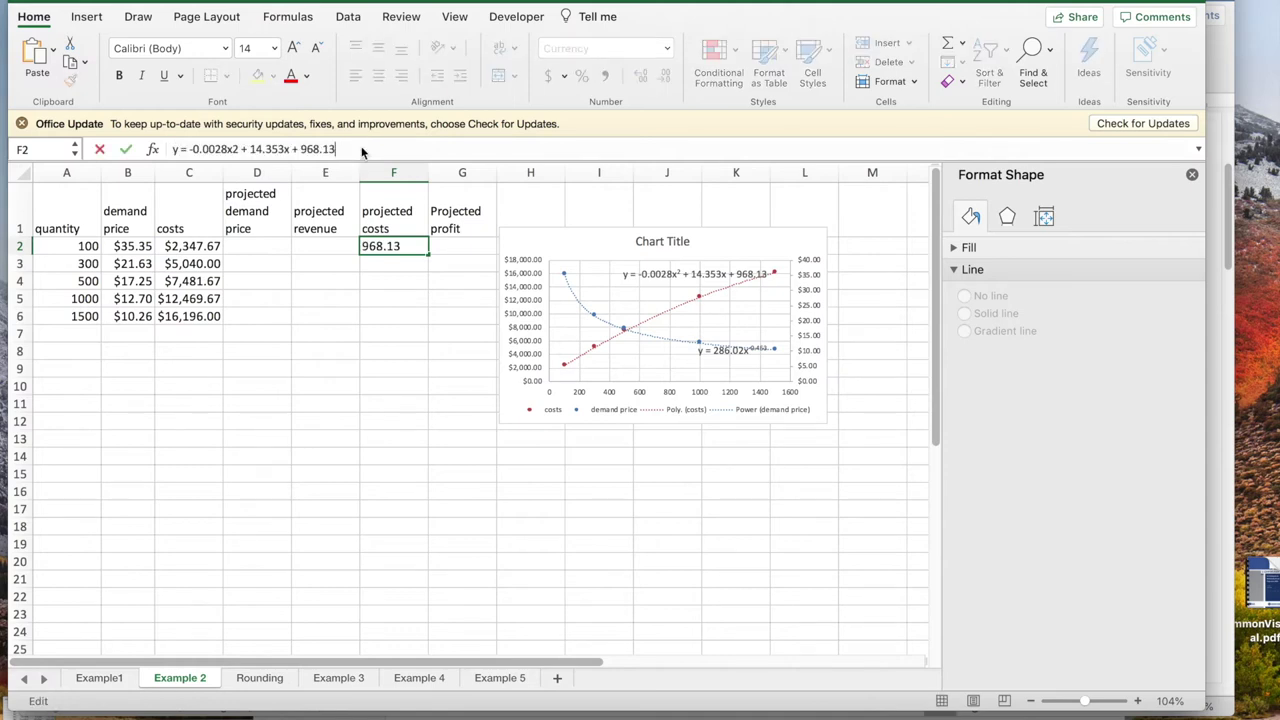
Rewrite the equation in terms of A2 (*a2^2 and *a2), giving a projected cost of $2,375.43.
double_click(178, 149)
key("BackSpace")
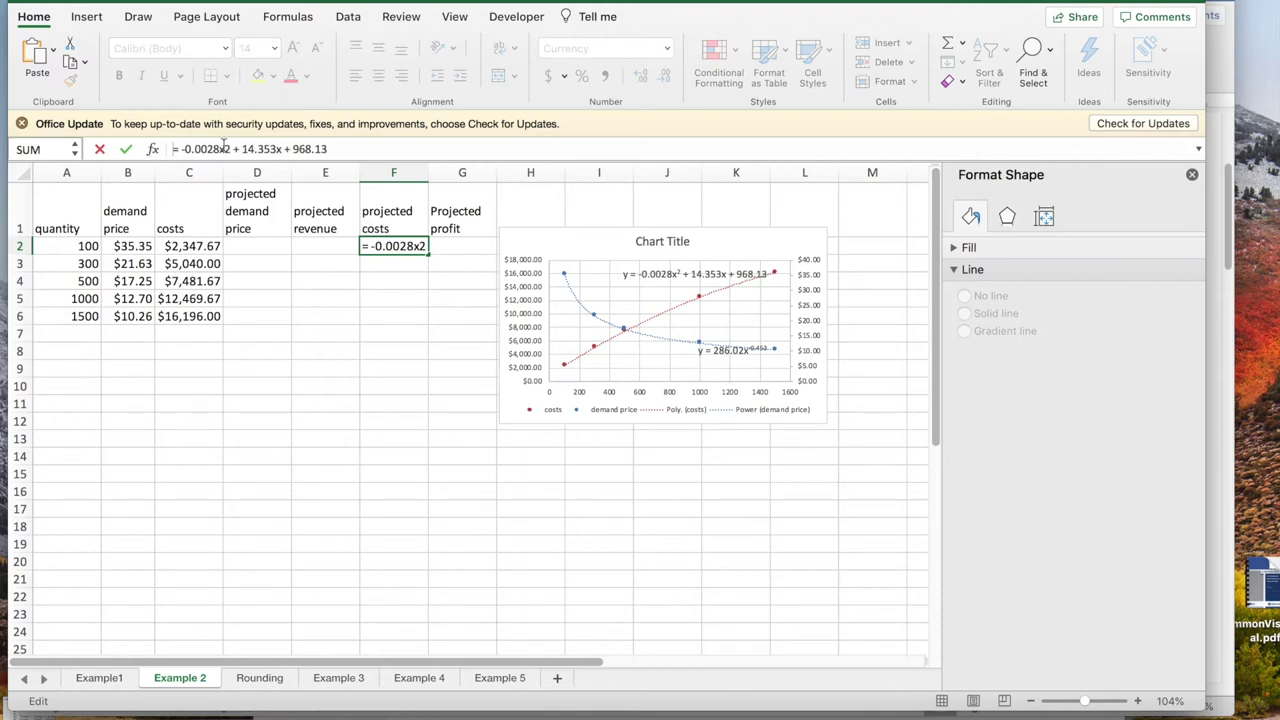
left_click_drag(231, 149, 221, 149)
type("*a2^2")
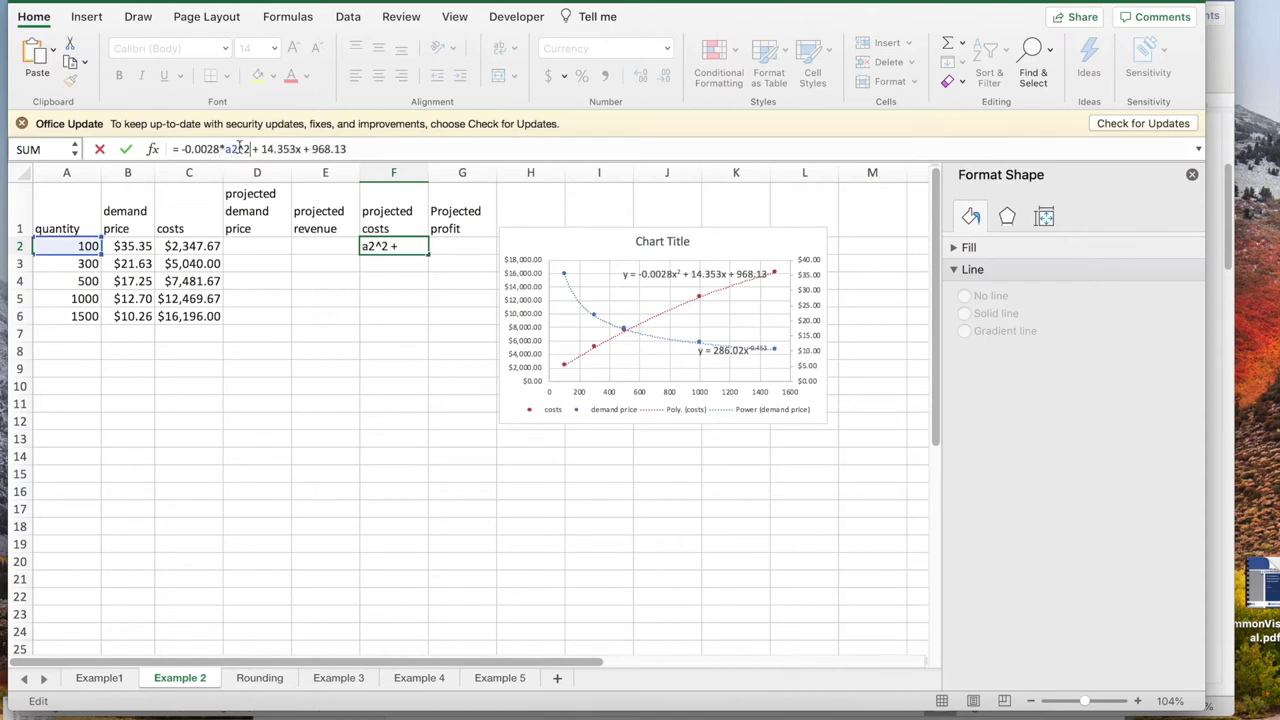
left_click(298, 149)
key("BackSpace")
type("*a")
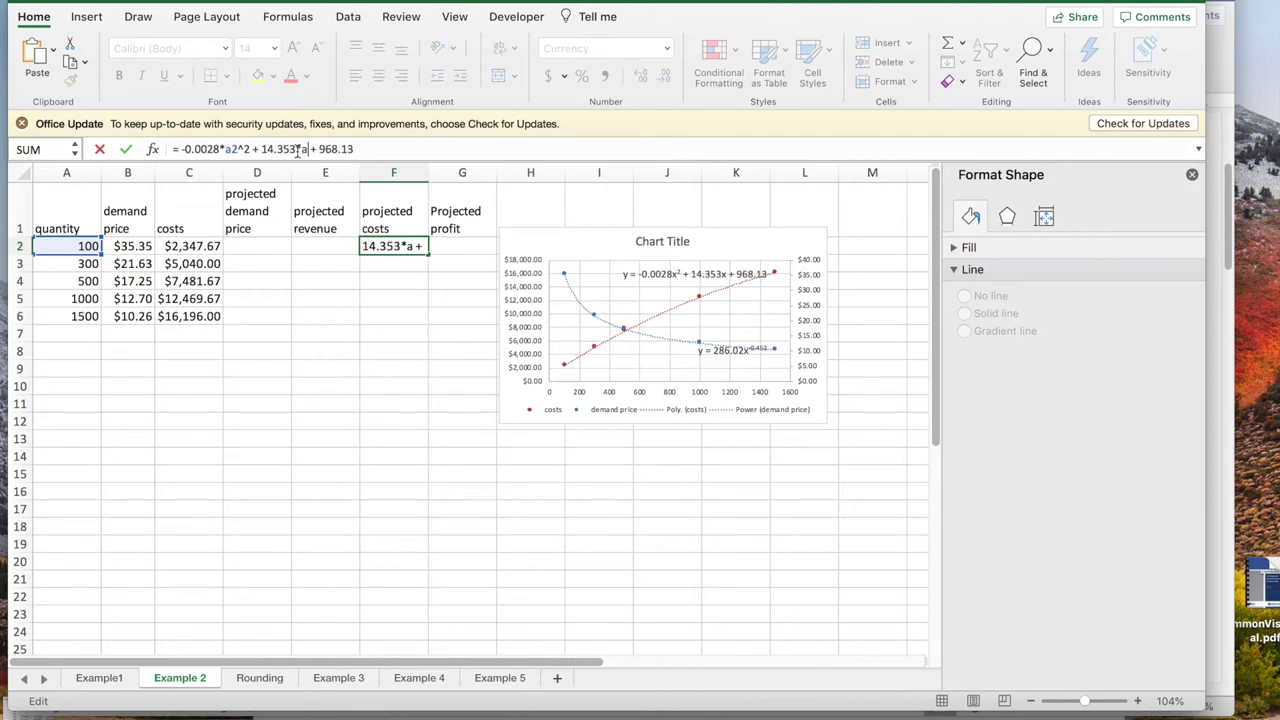
type("2")
key("Return")
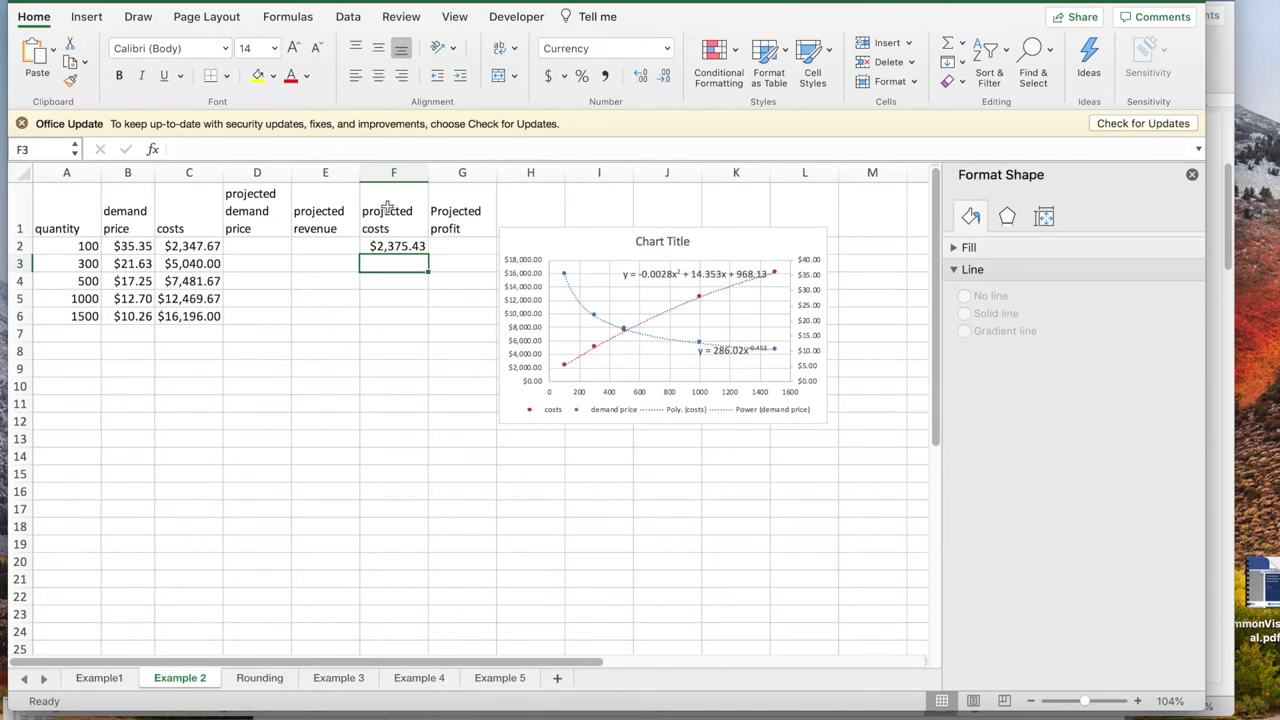
Enter the demand formula =286.02*A2^(-0.453) in D2 from the power trendline, returning $35.51.
left_click(710, 349)
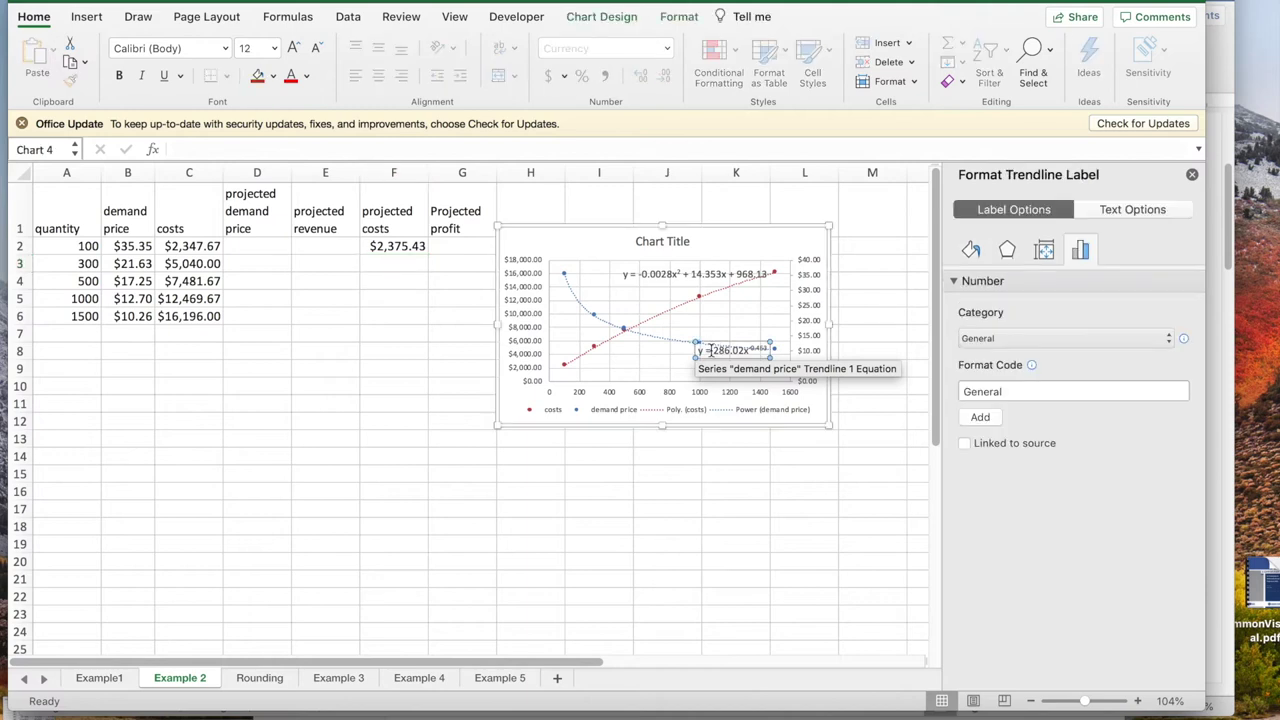
left_click_drag(707, 349, 765, 350)
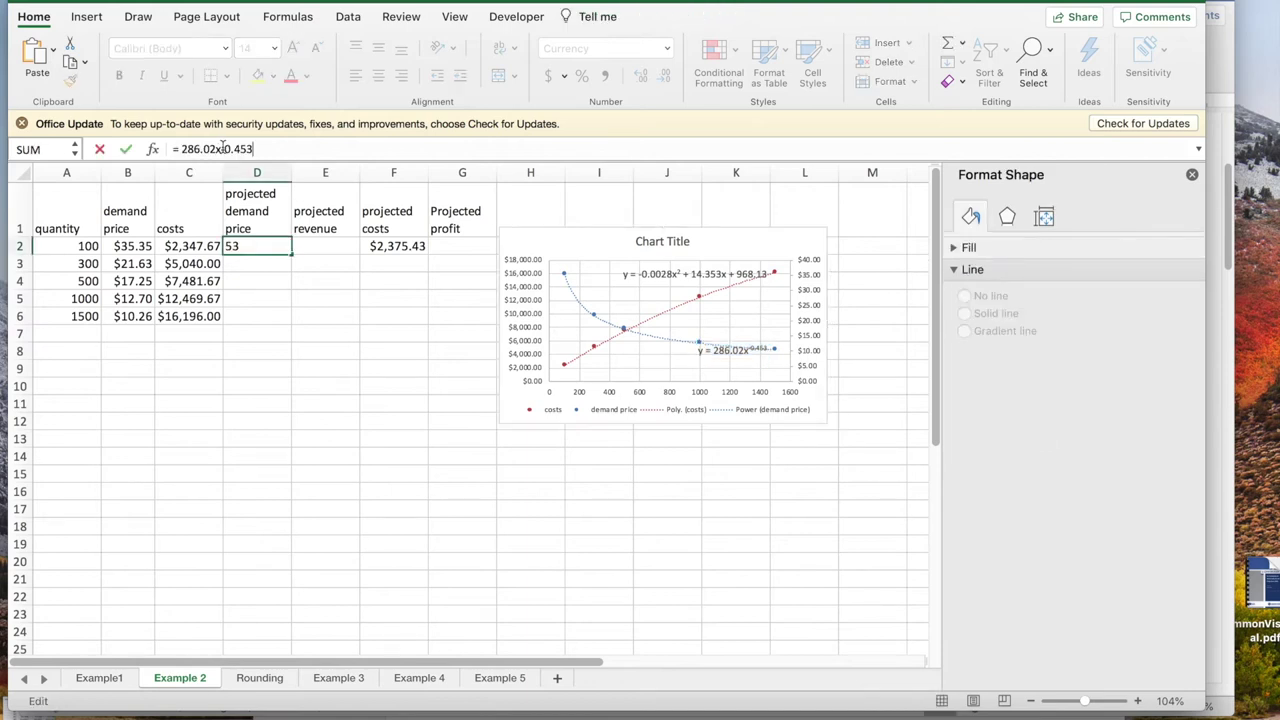
left_click(220, 148)
key("BackSpace")
type("*a2")
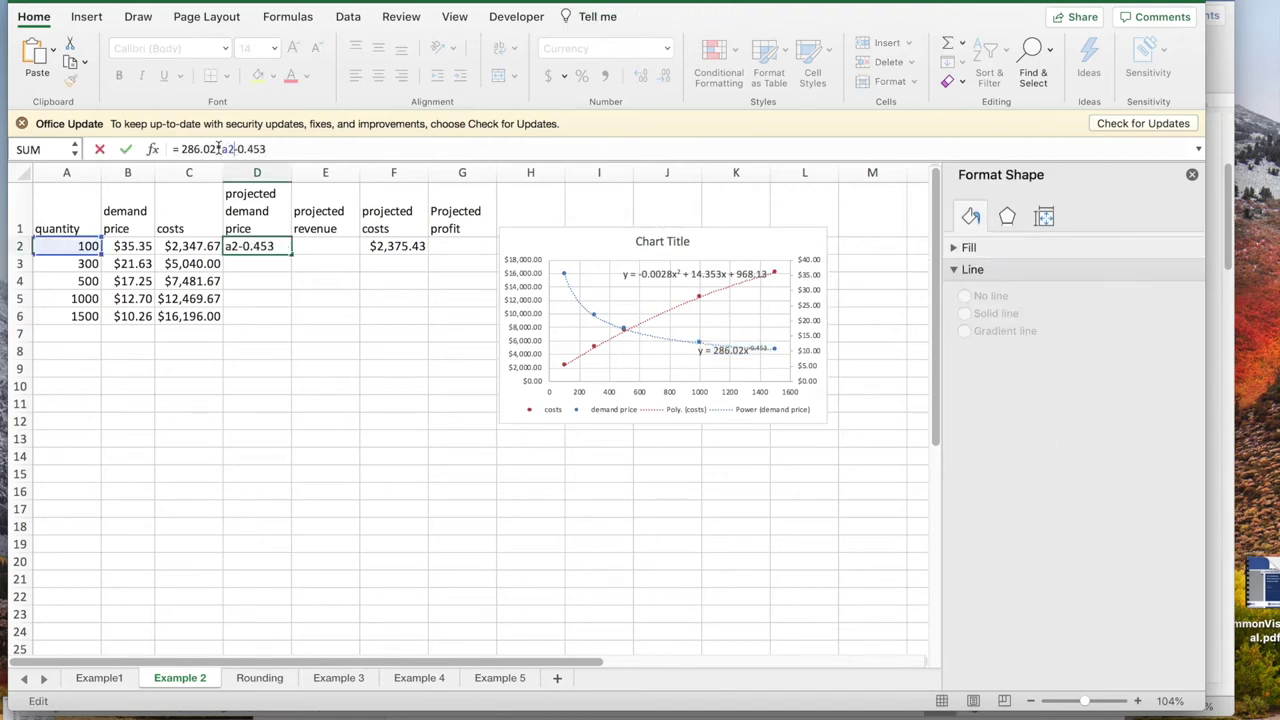
type("^(")
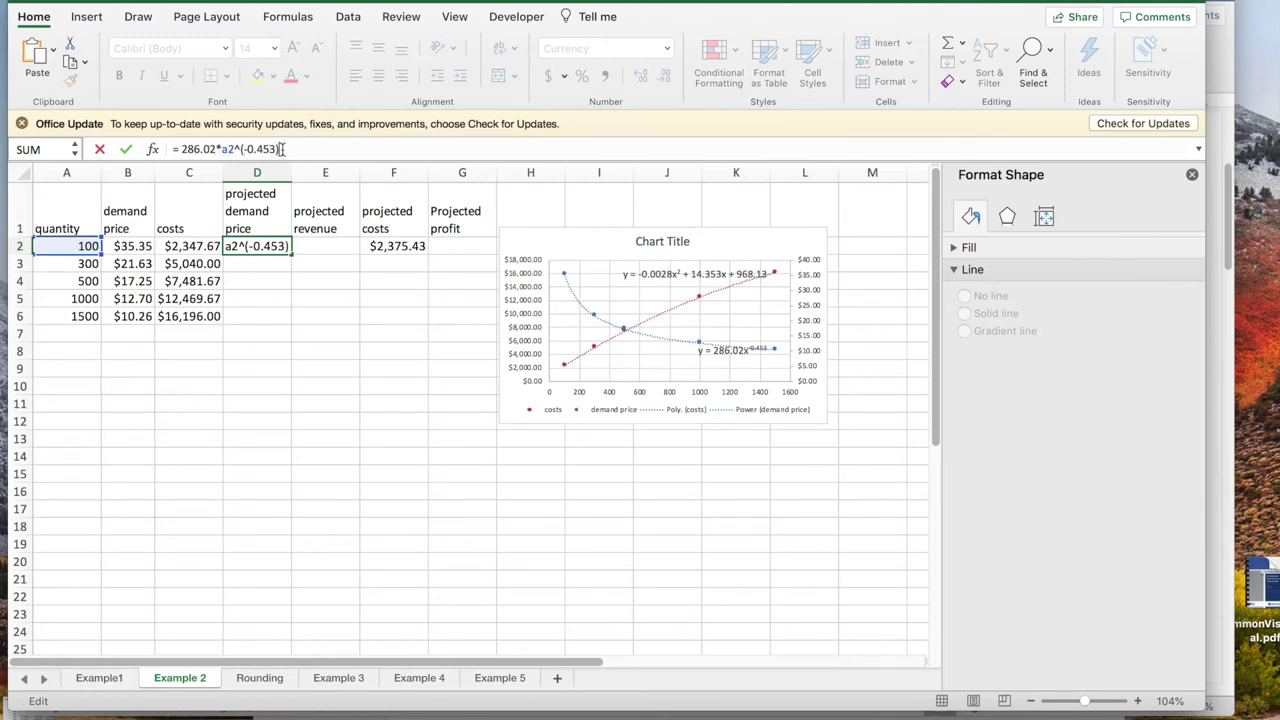
key("Return")
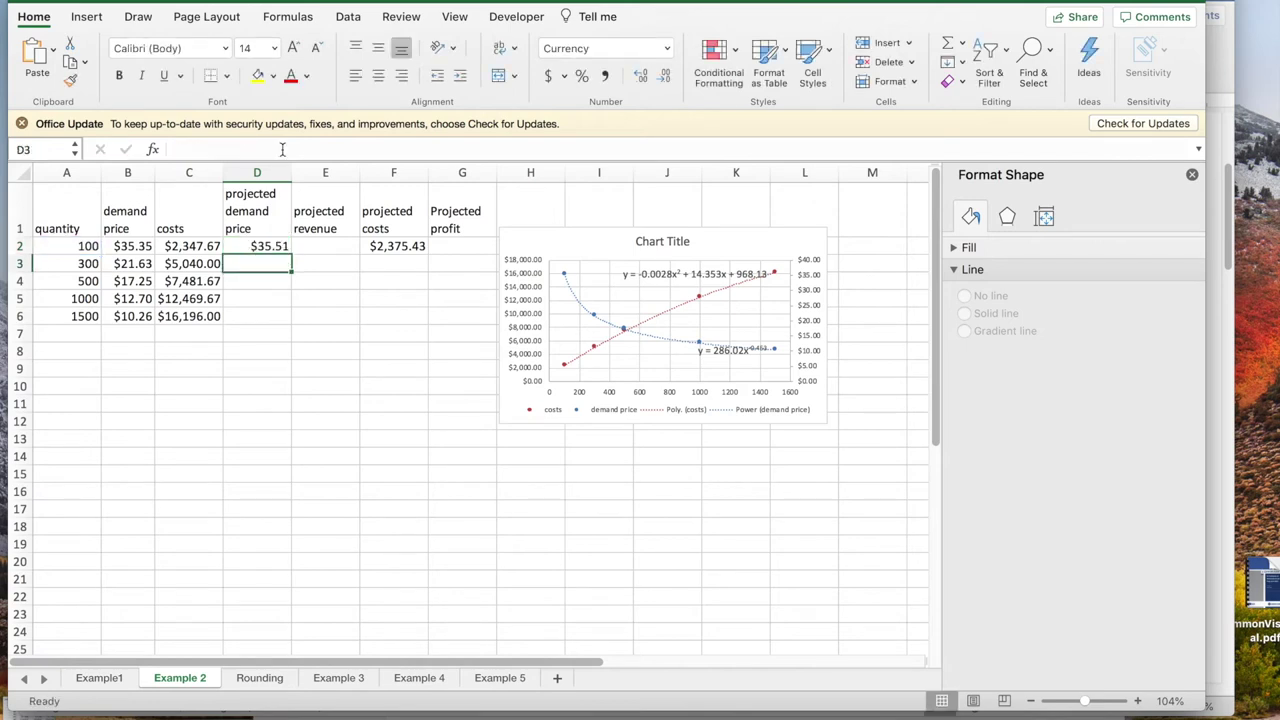
left_click(315, 245)
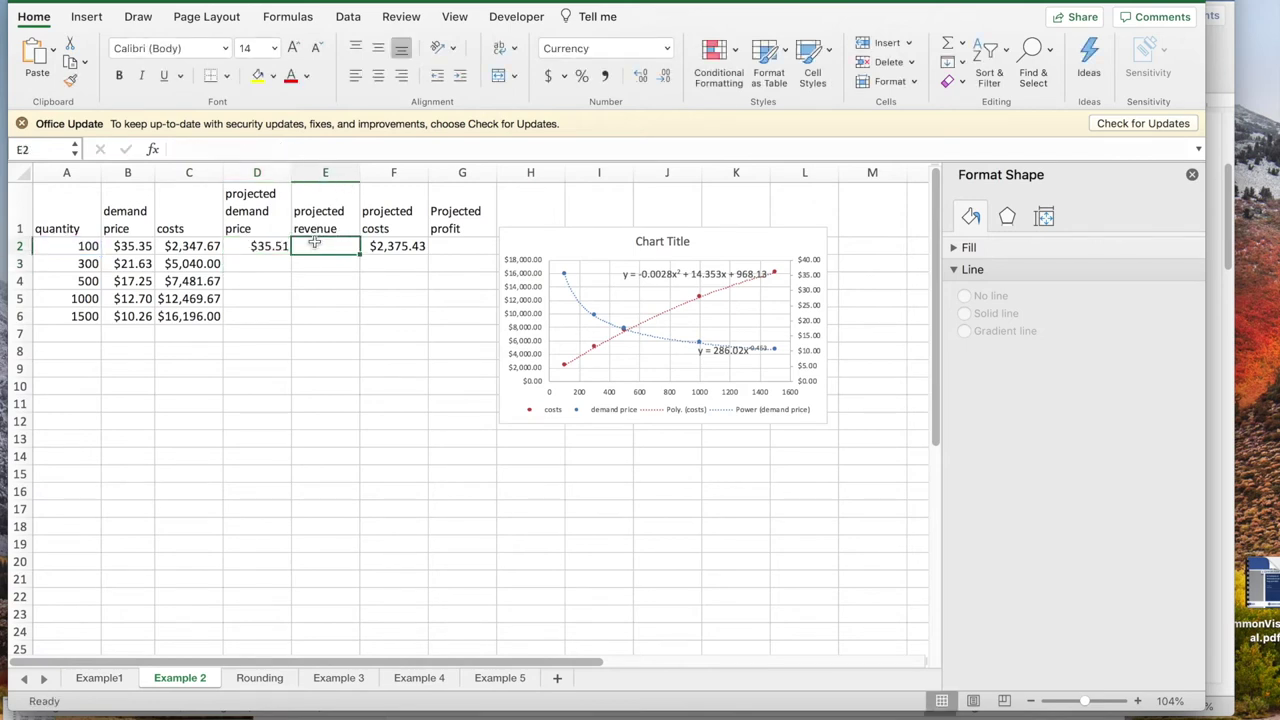
Enter the projected revenue formula =D2*A2 in E2.
type("=")
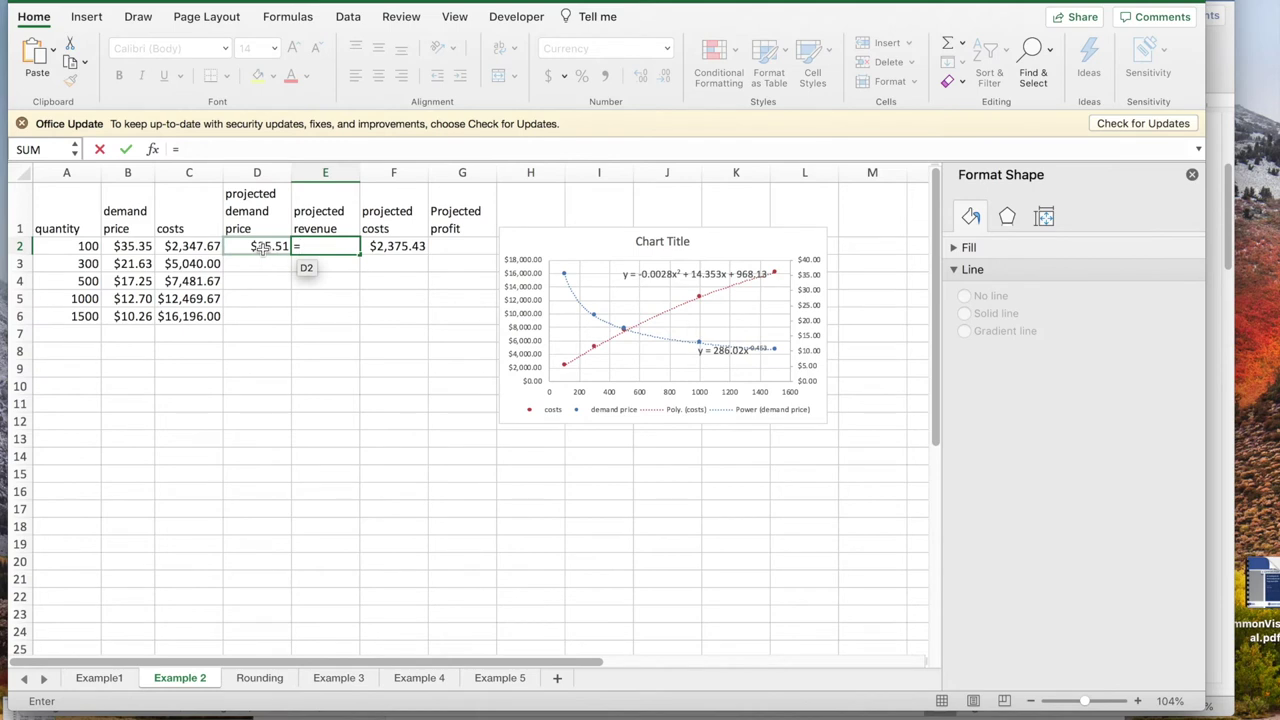
left_click(262, 246)
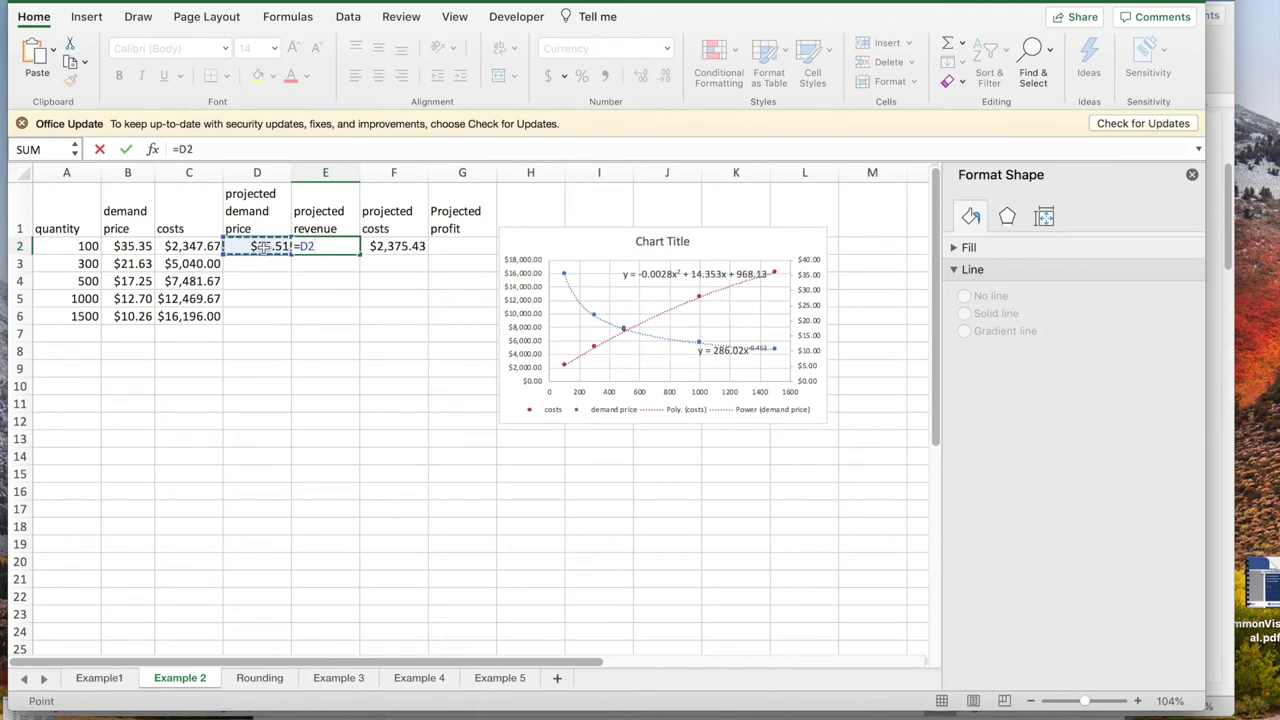
type("*")
left_click(80, 248)
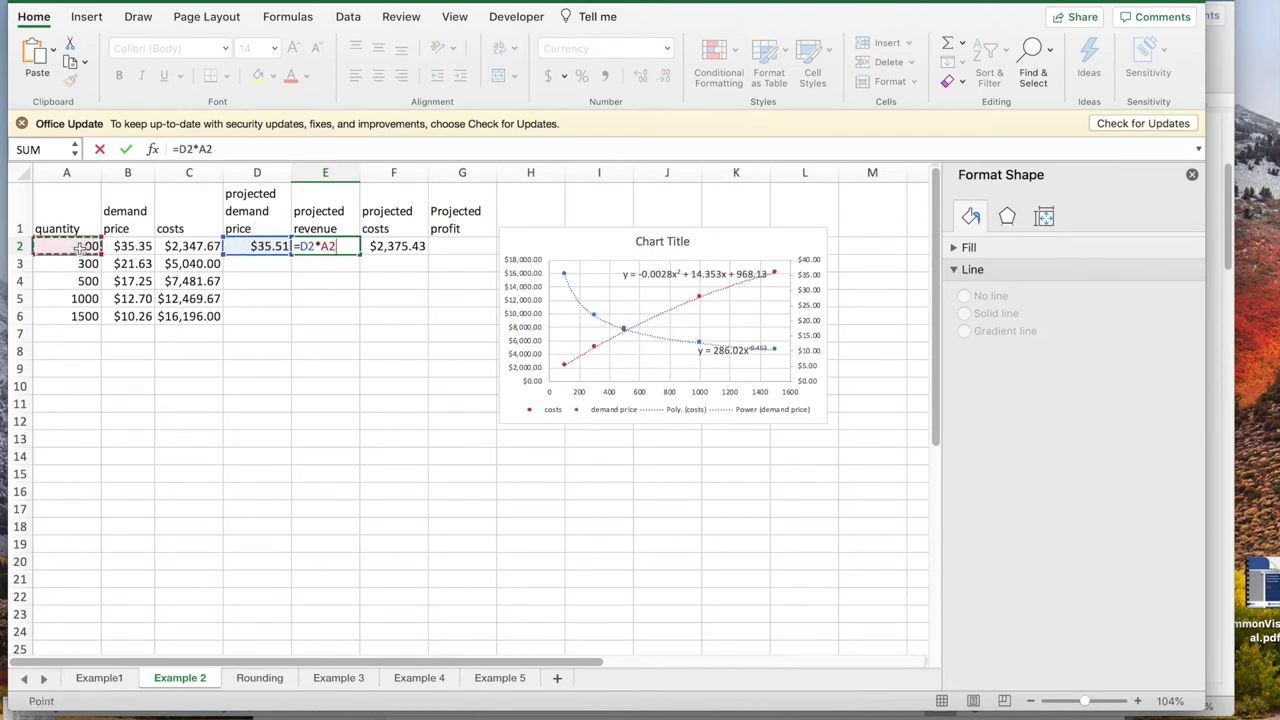
key("Return")
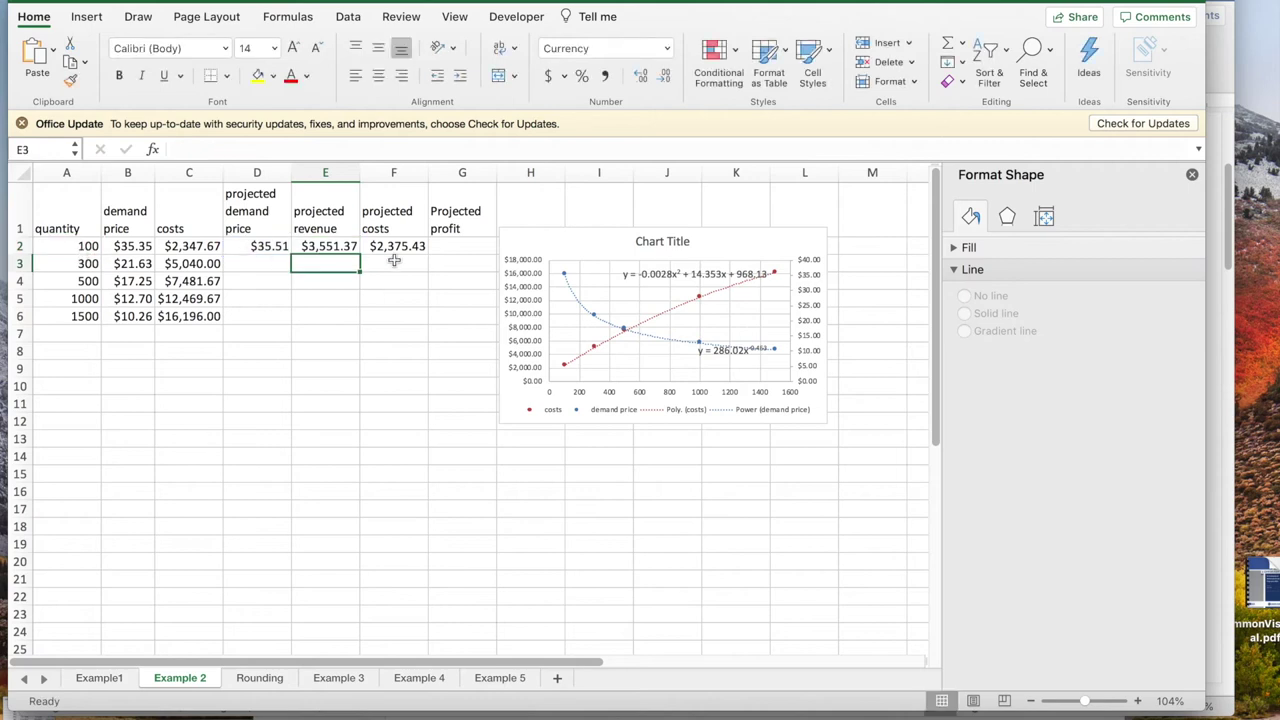
Enter the projected profit formula =E2-F2 in G2.
left_click(458, 241)
type("=")
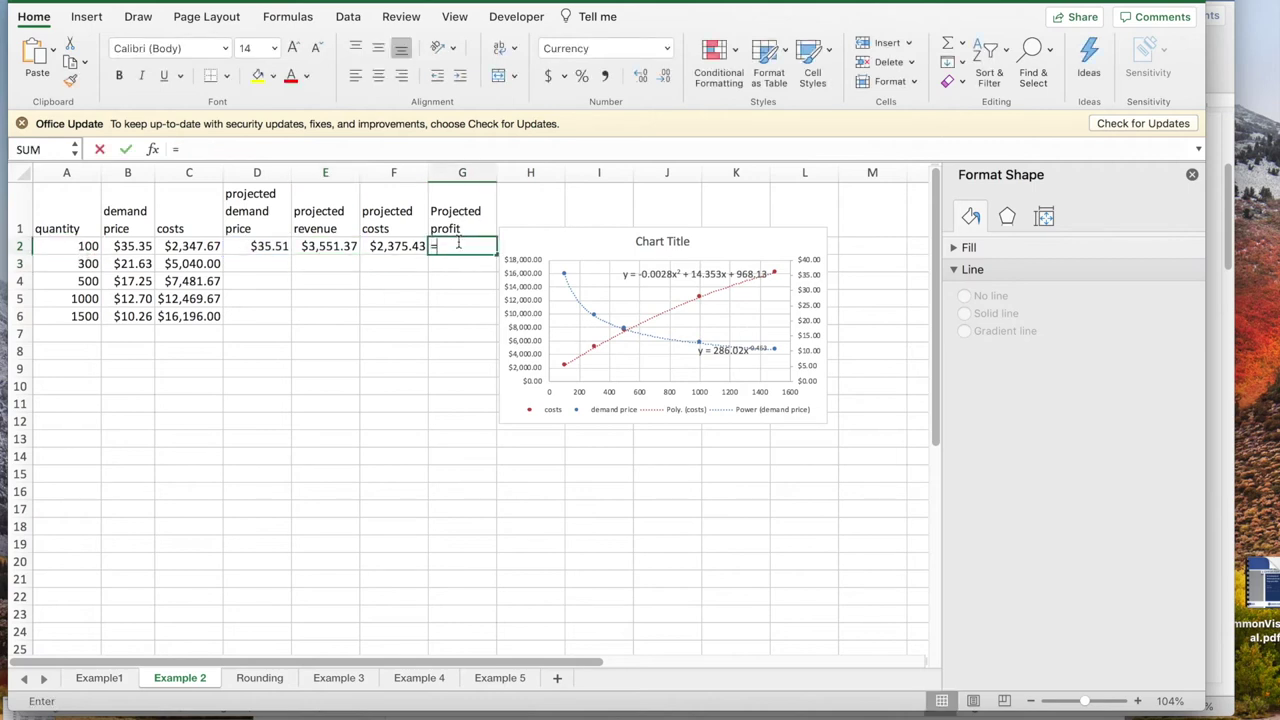
left_click(308, 250)
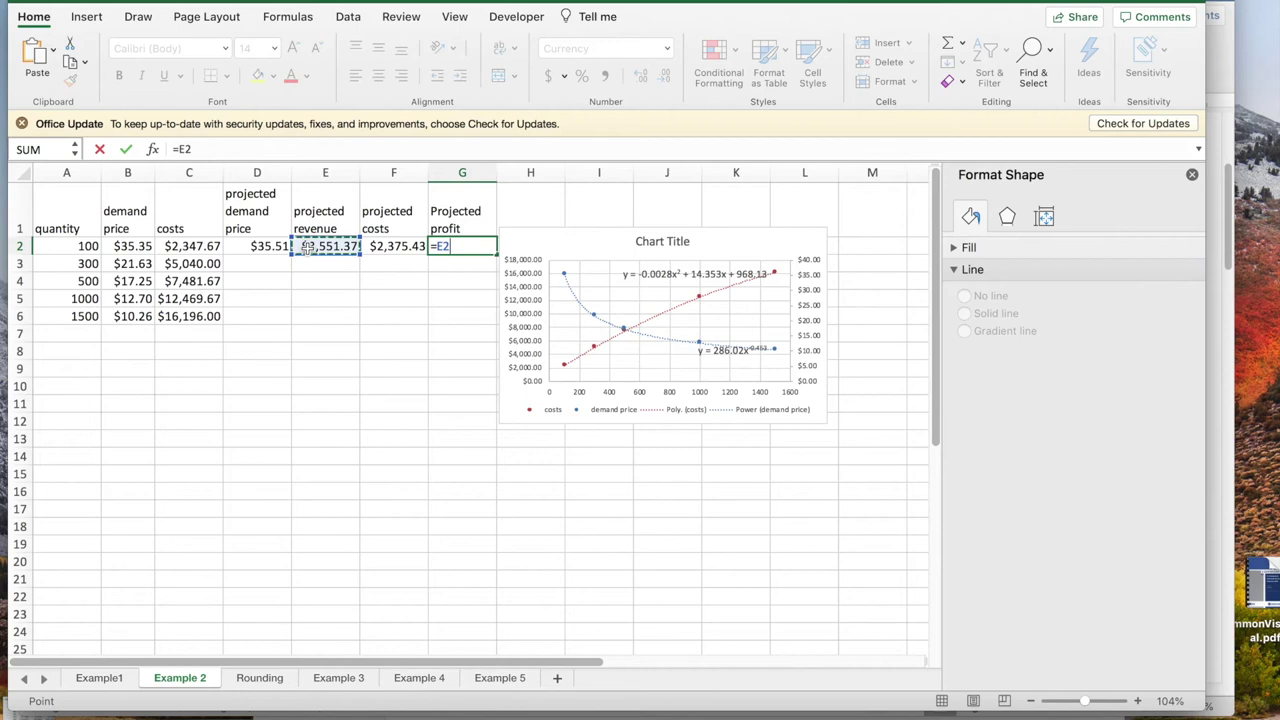
type("-")
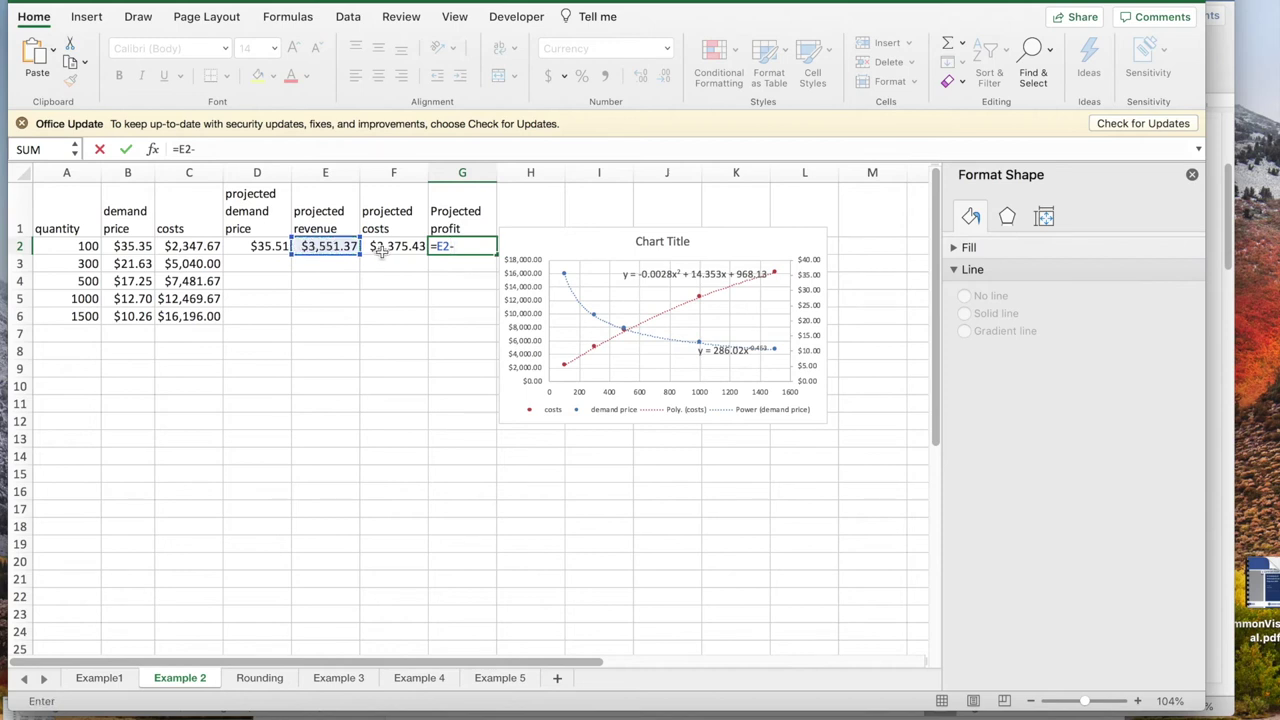
left_click(384, 250)
key("Return")
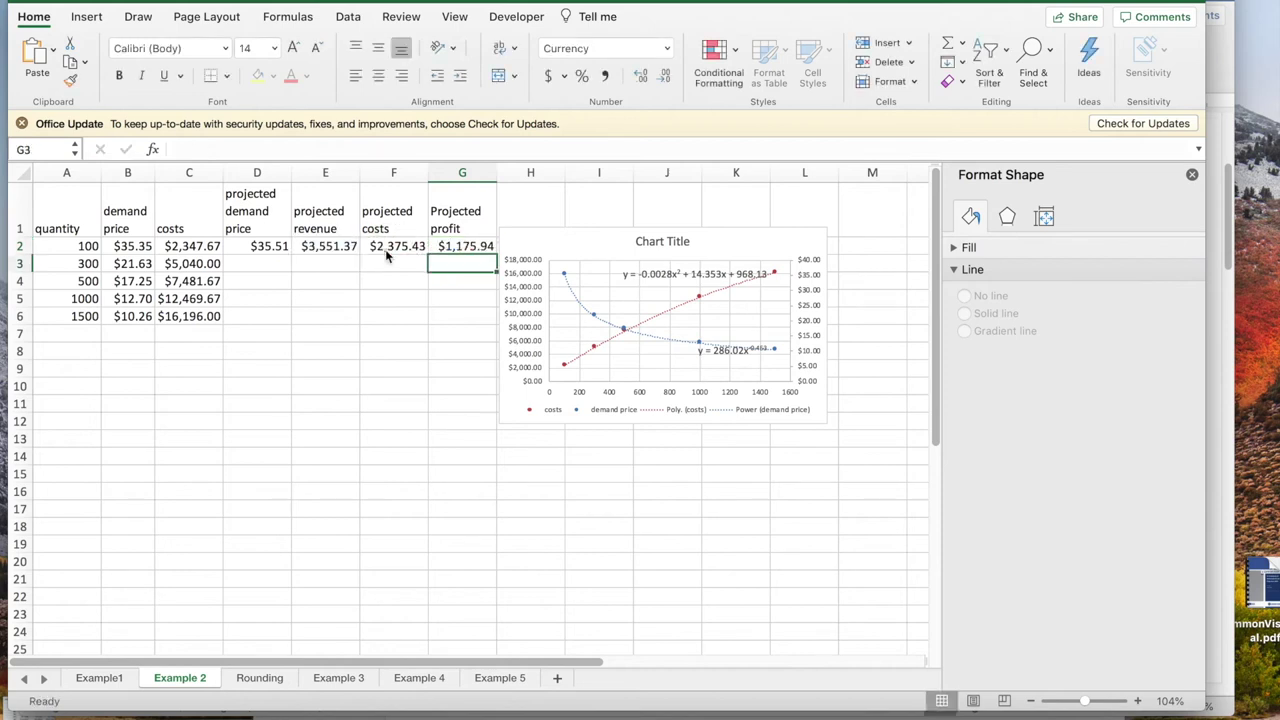
Move the chart clear of column G and fill the D2:G2 formulas down to row 10.
left_click_drag(256, 246, 462, 246)
left_click(497, 254)
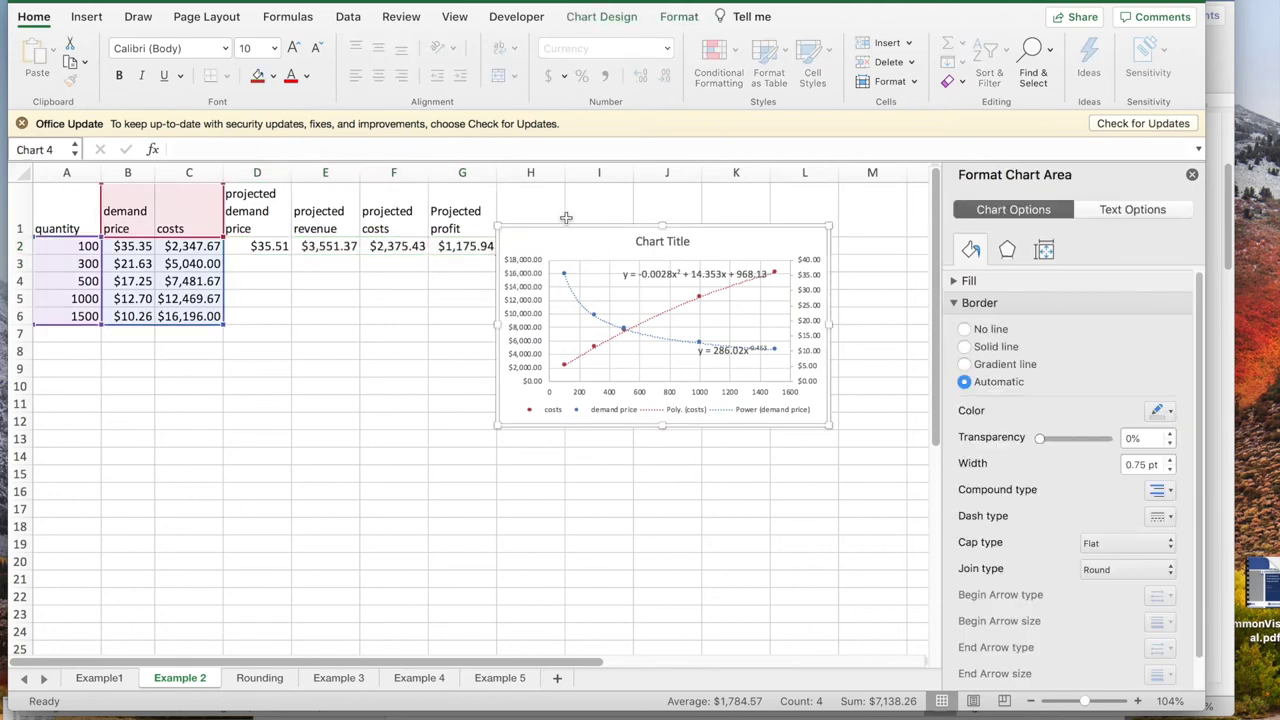
left_click_drag(574, 232, 642, 232)
key("Escape")
left_click_drag(497, 254, 472, 394)
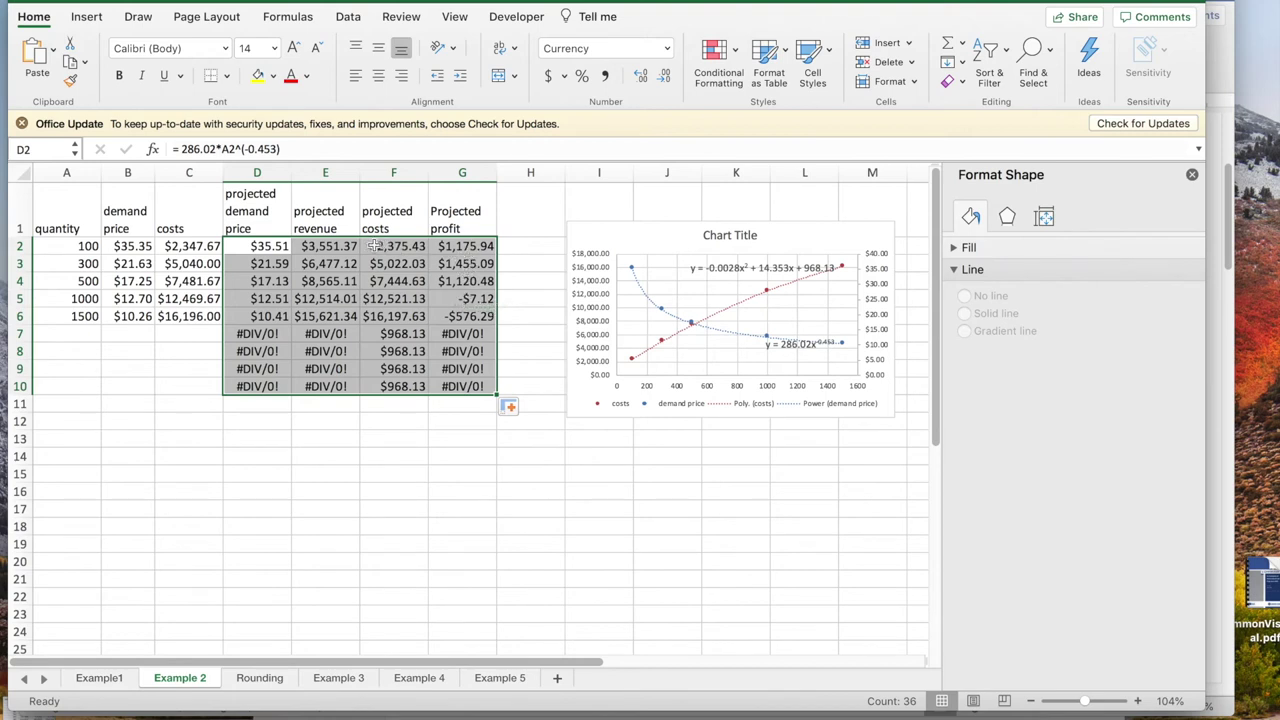
Enter a quantity of 10 in both A7 and A8.
left_click(85, 338)
type("10")
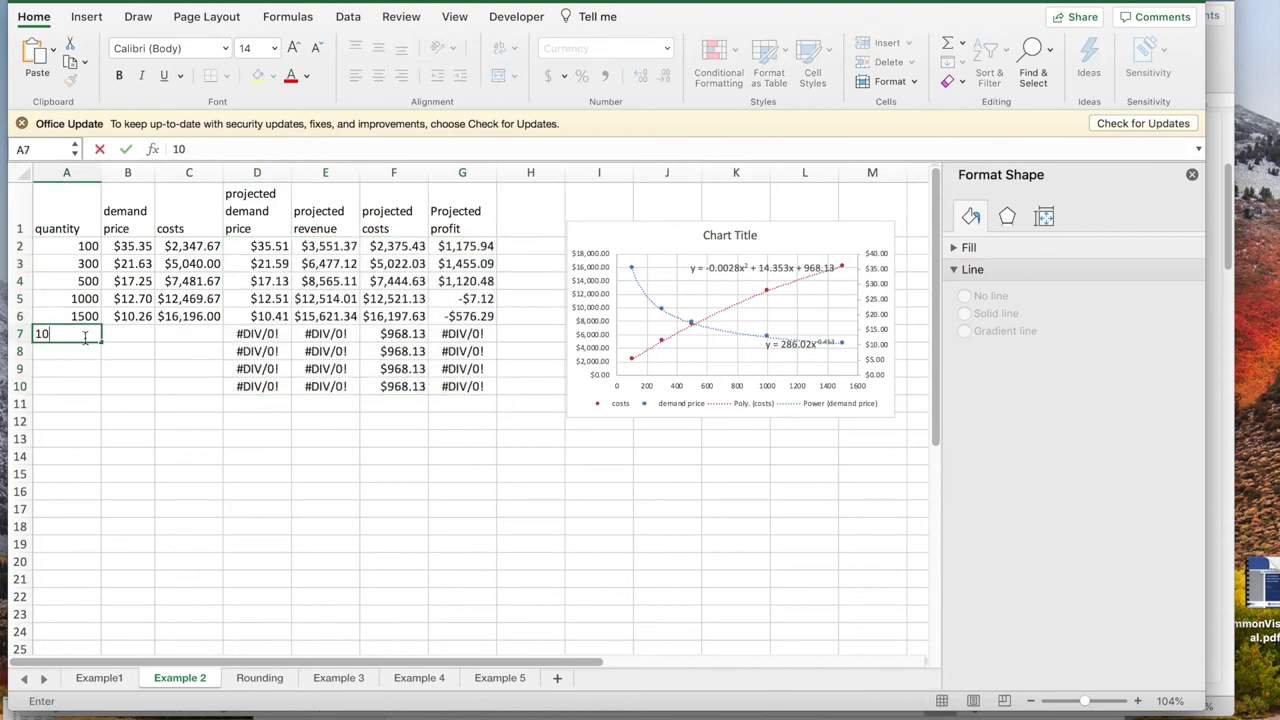
key("Return")
type("10")
key("Return")
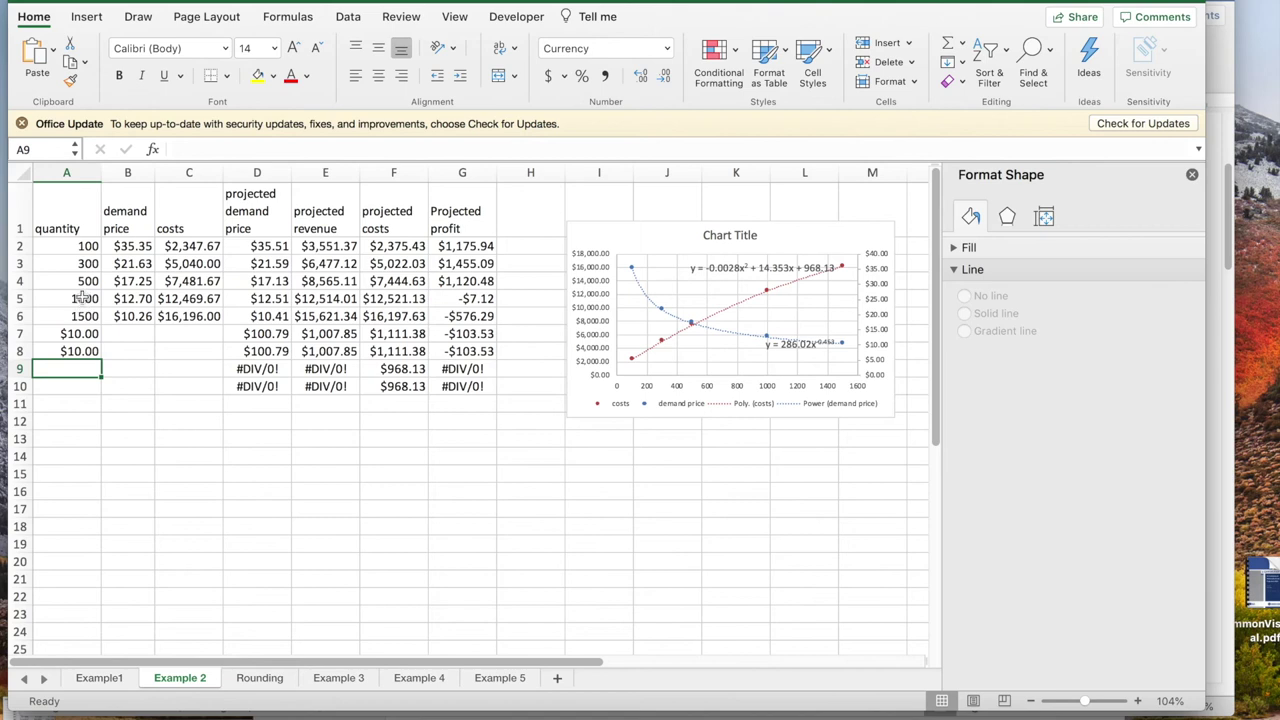
Fill A9 and A10 with a quantity of 500.
left_click(51, 392)
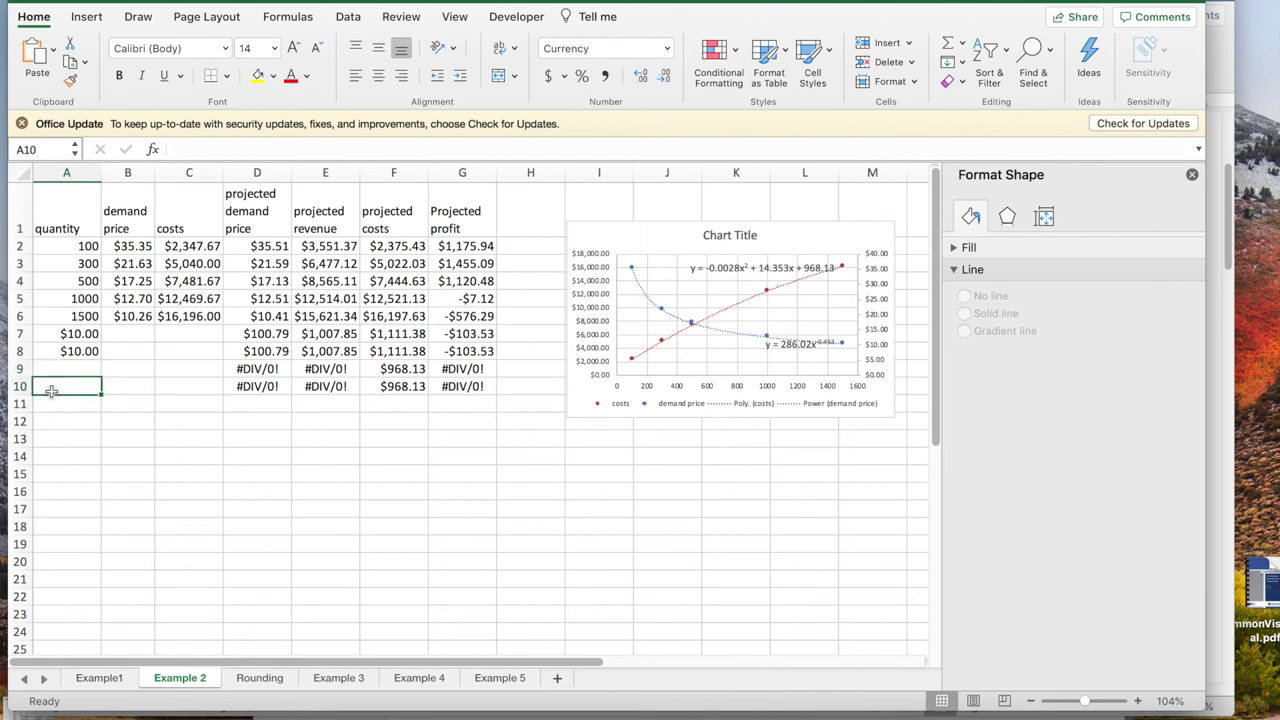
left_click(65, 369)
type("500")
key("Return")
type("500")
key("Return")
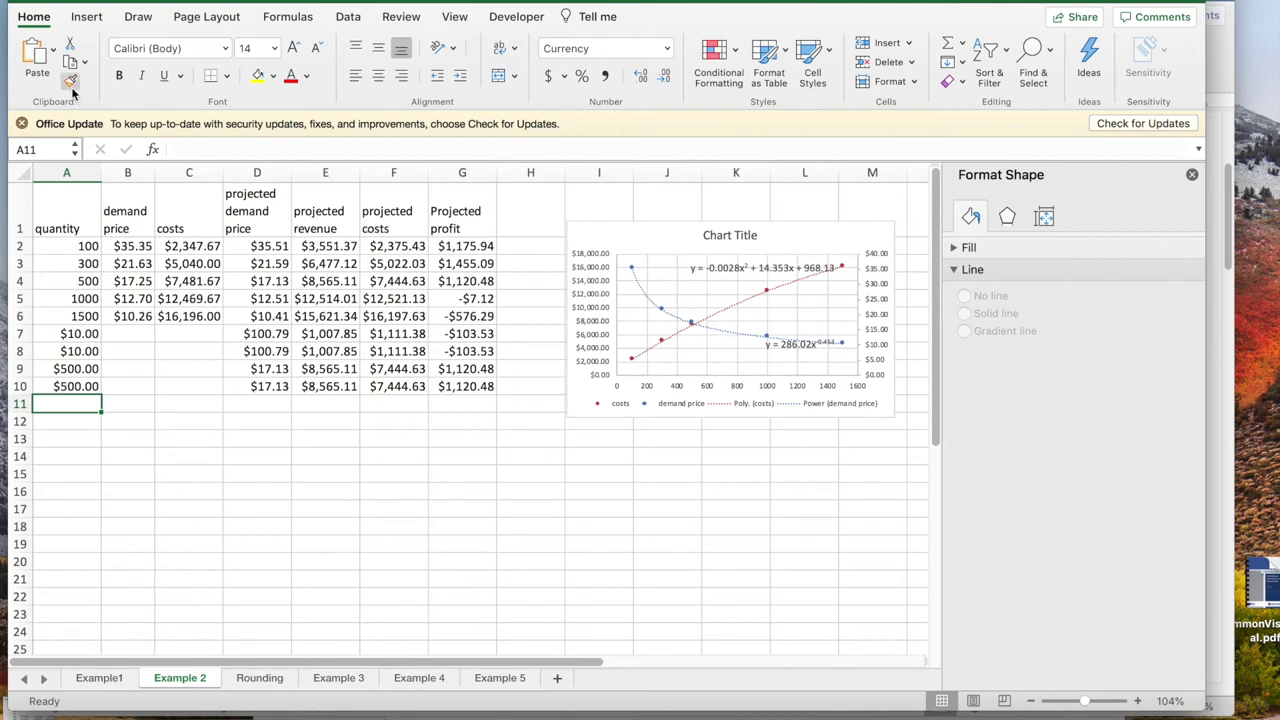
Format Painter A5's plain number format onto quantities A6:A10.
left_click(68, 298)
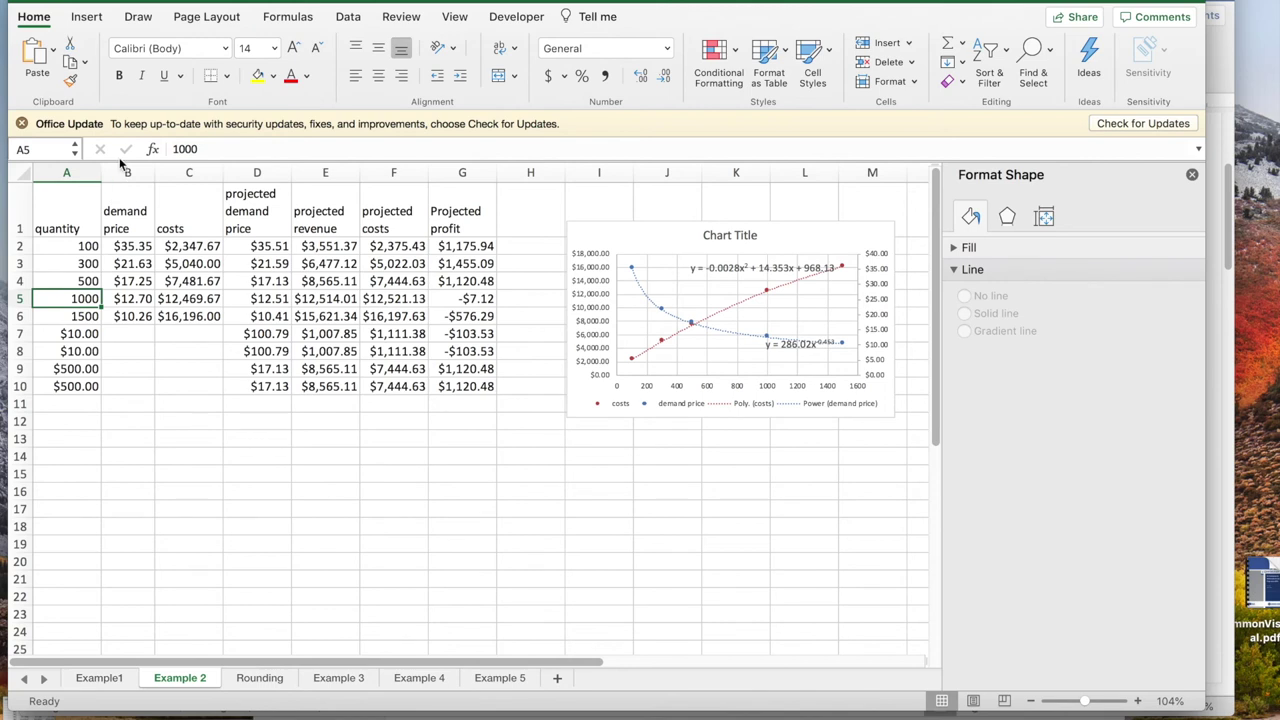
left_click(78, 80)
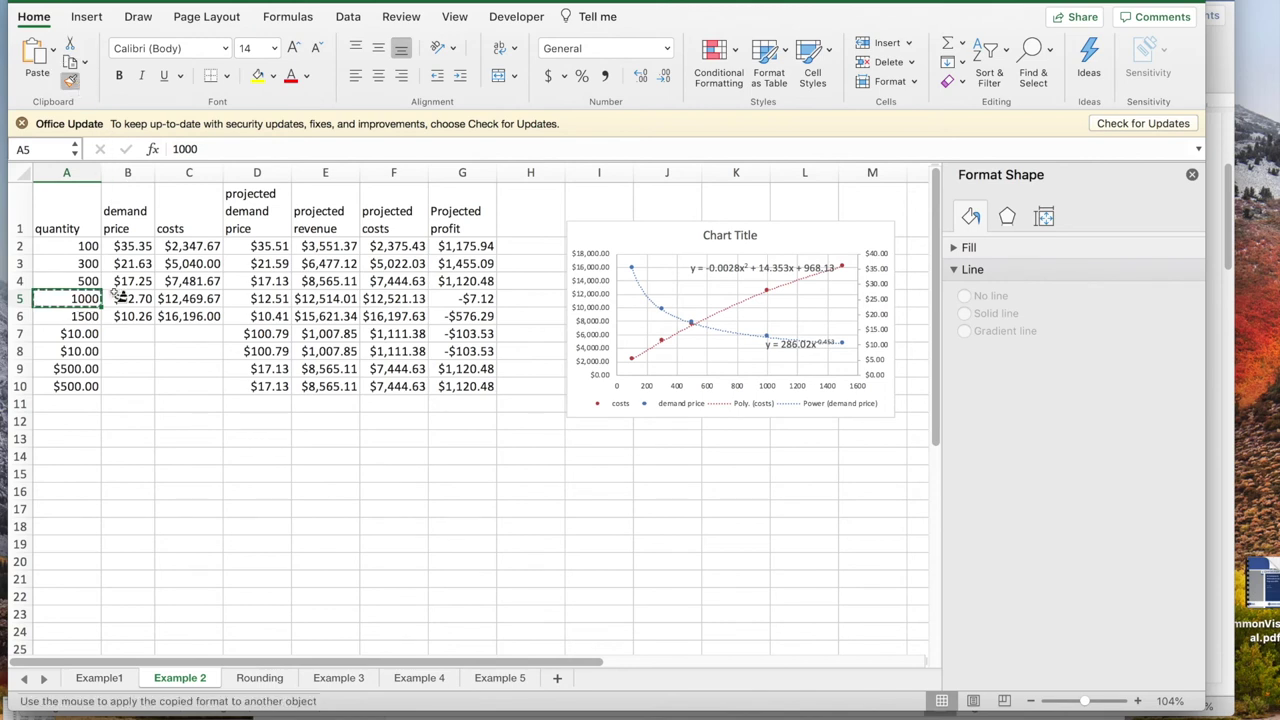
mouse_move(108, 313)
left_mouse_down()
mouse_move(118, 300)
mouse_move(120, 316)
left_mouse_up()
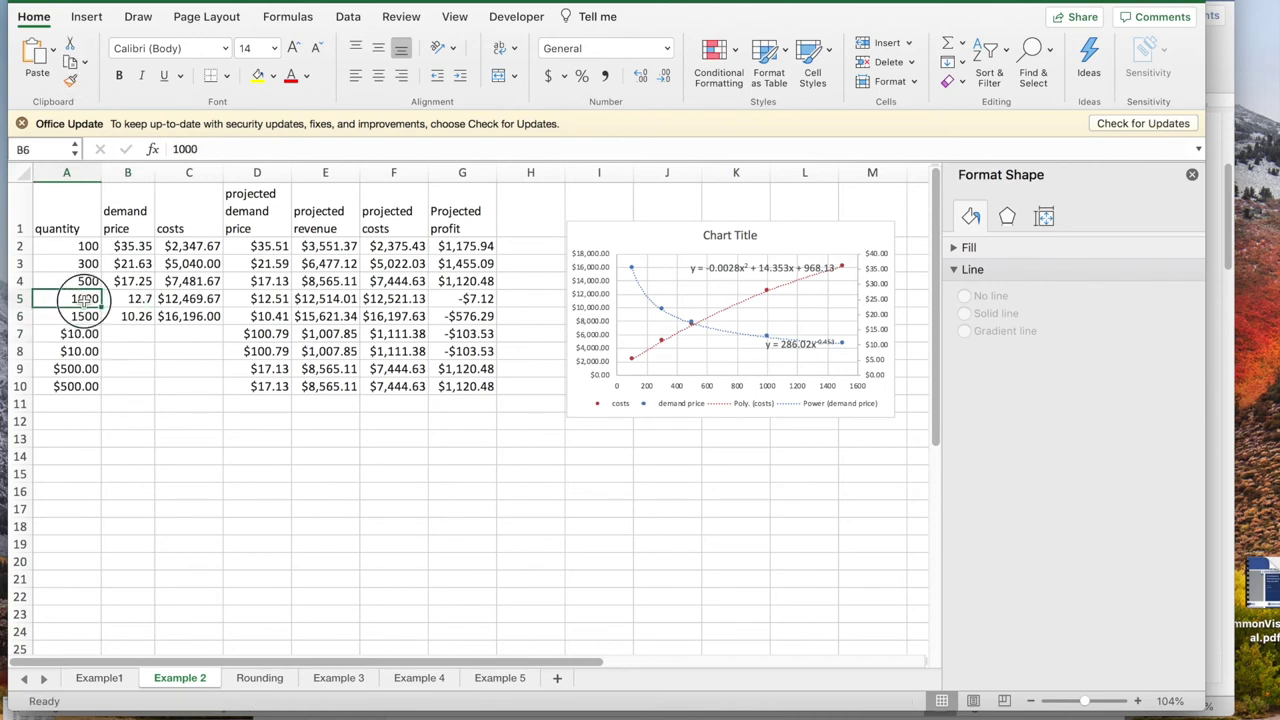
left_click(74, 80)
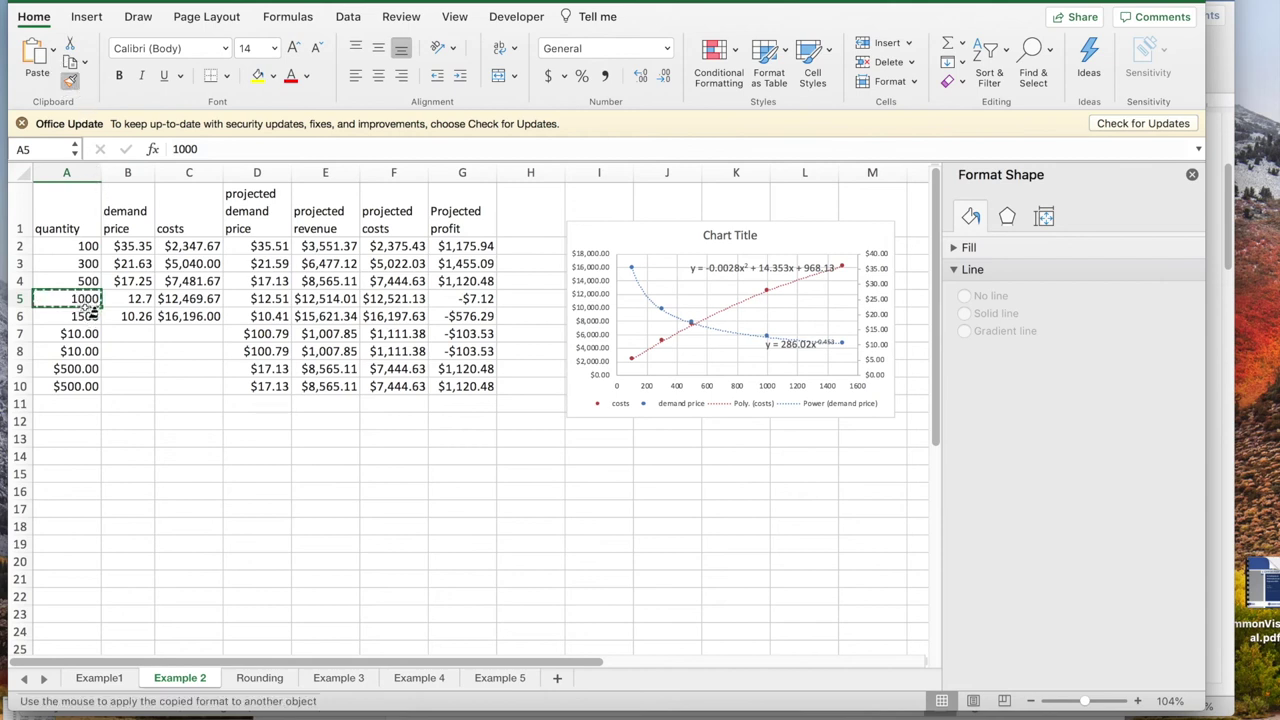
left_click_drag(85, 316, 88, 393)
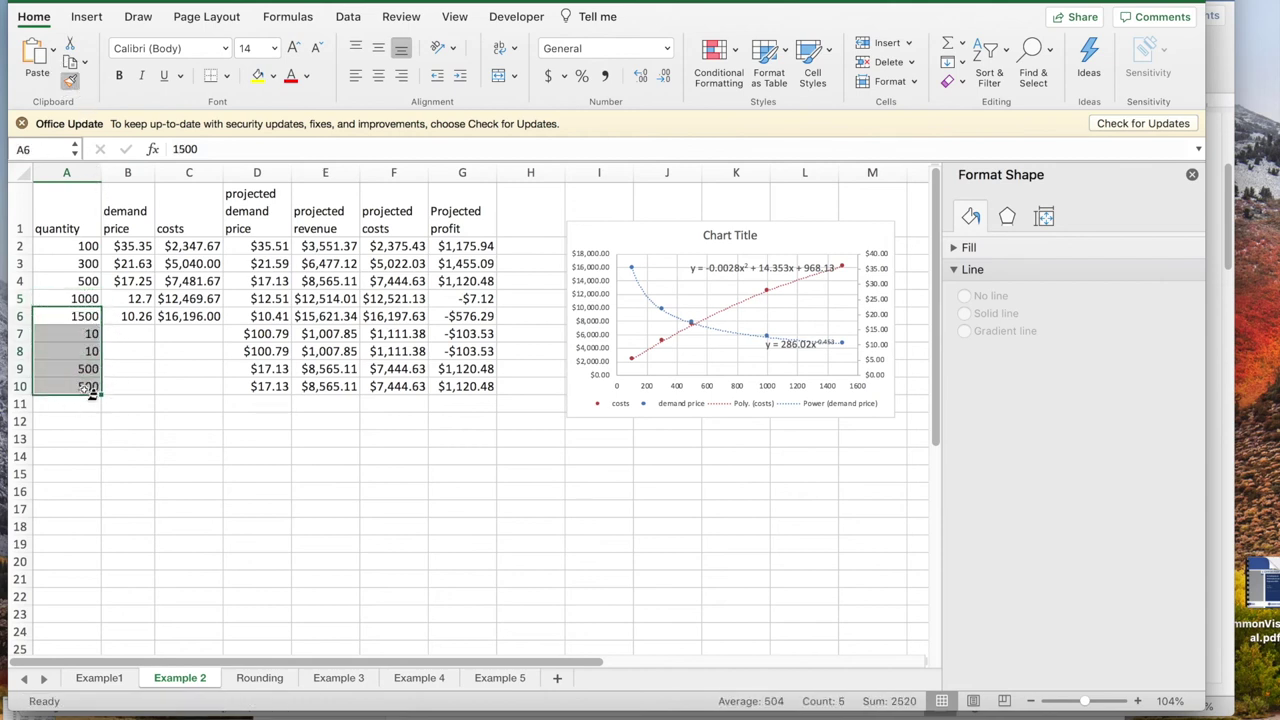
Restore currency format on demand prices B4:B6 by copying it from B2.
left_click(134, 247)
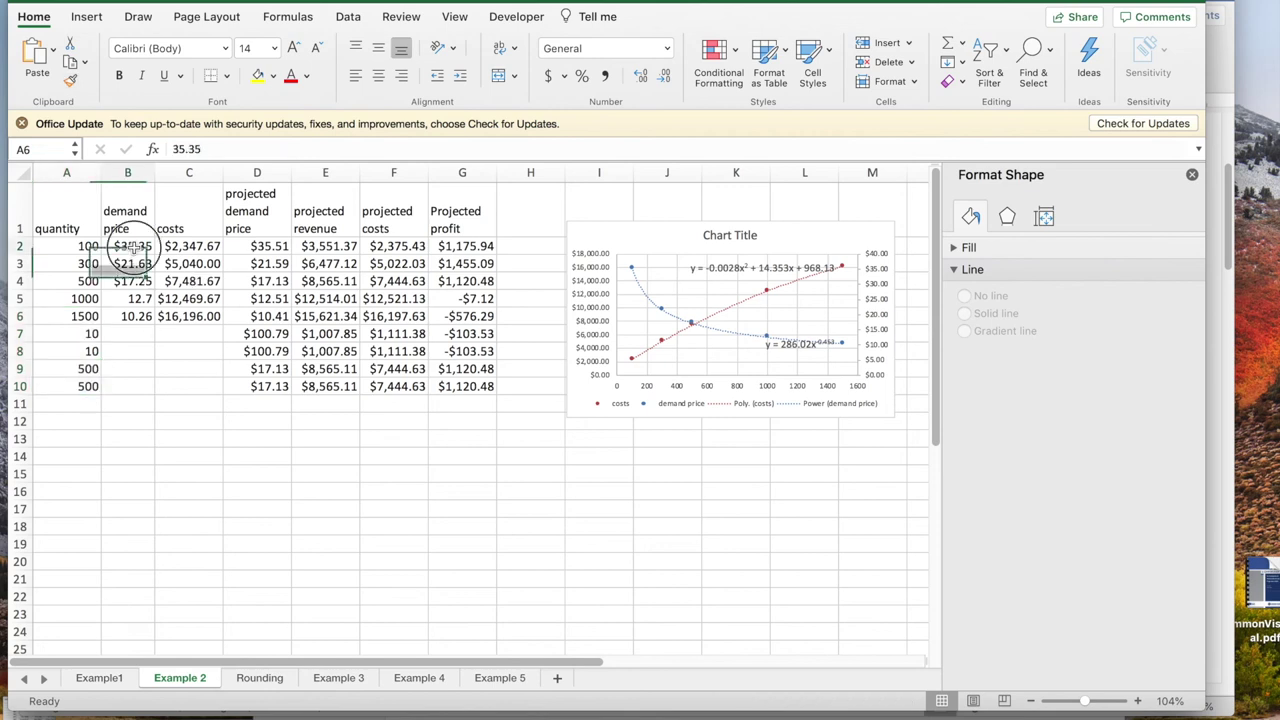
left_click(70, 80)
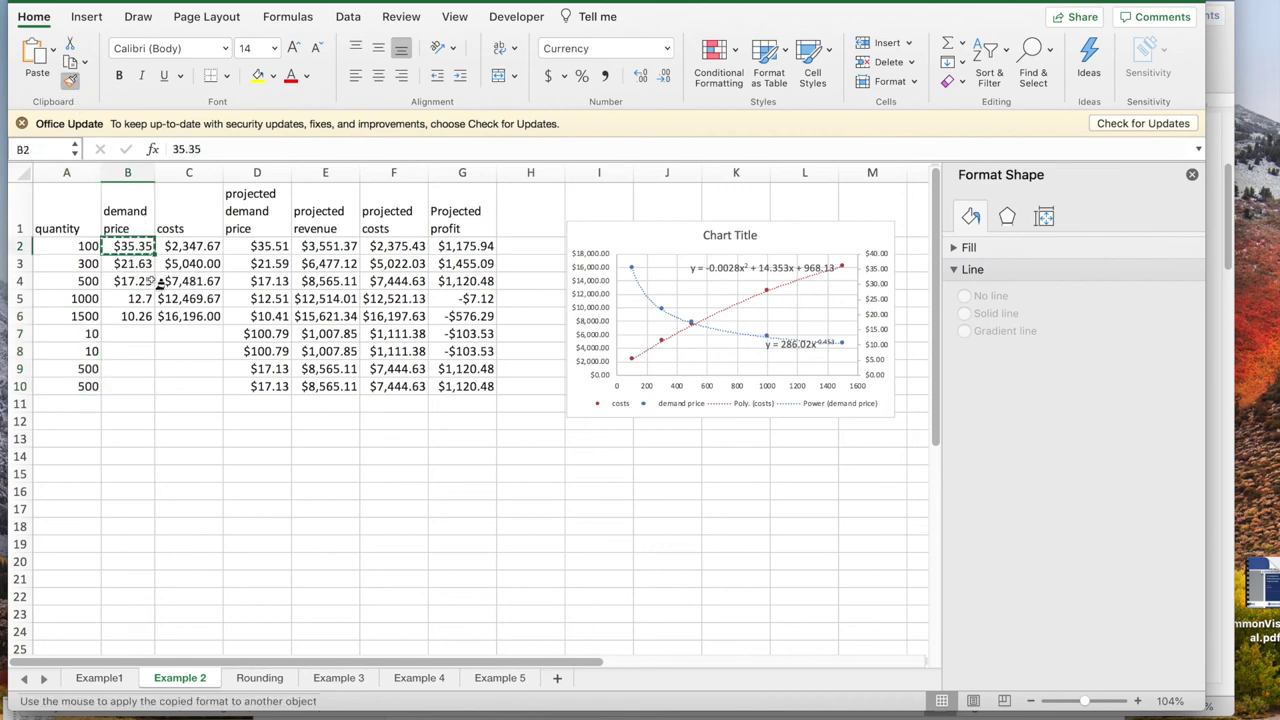
left_click_drag(147, 282, 150, 316)
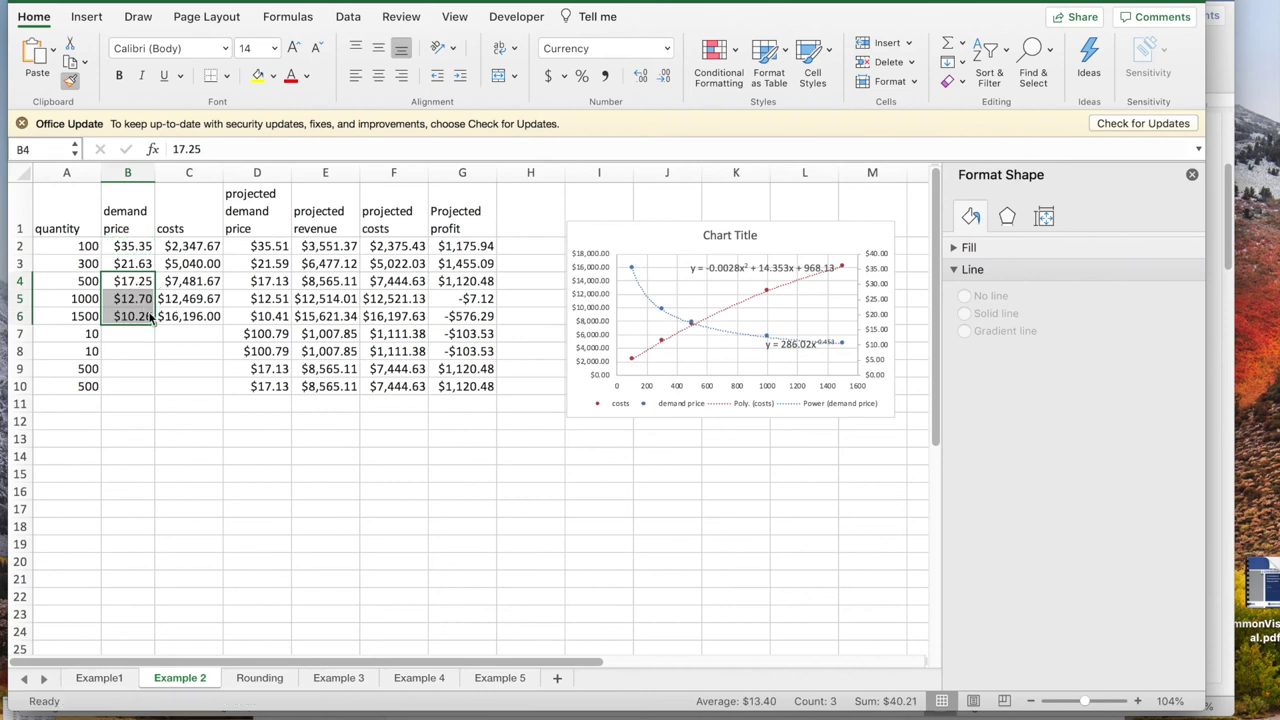
left_click(460, 351)
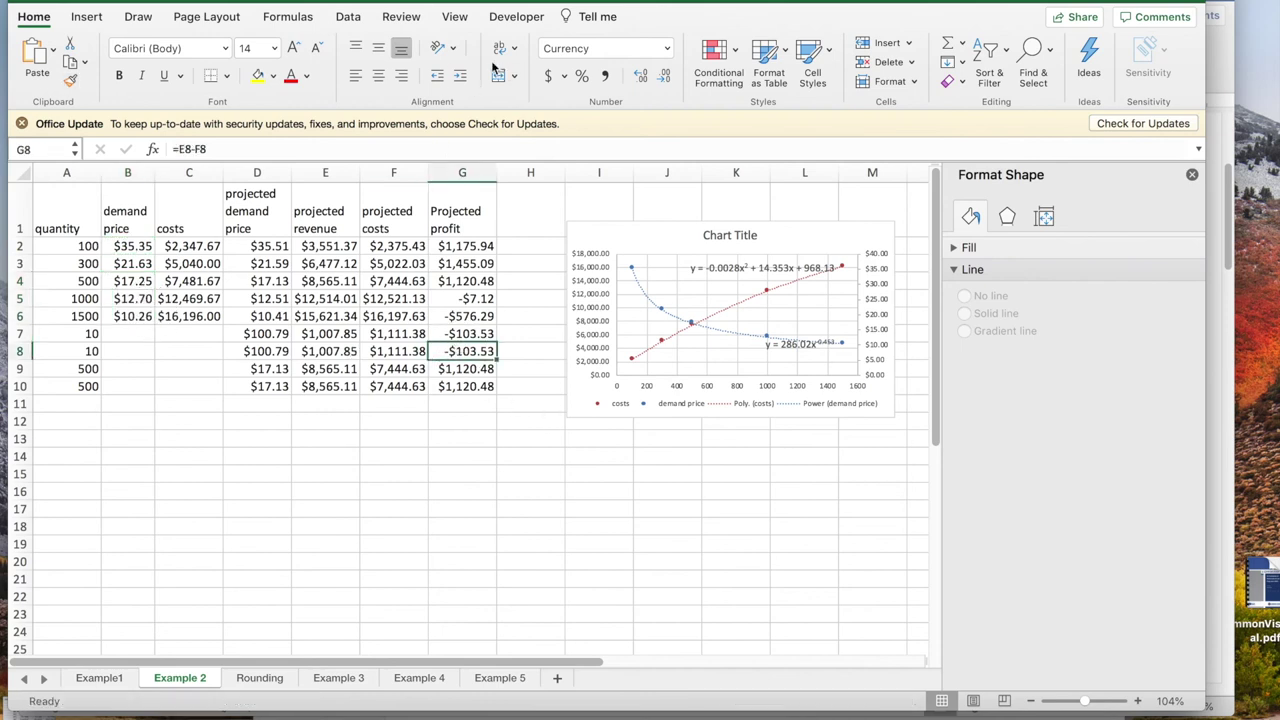
Goal Seek G8 to 0 by changing A8, giving a break-even quantity of 12.738094.
left_click(351, 16)
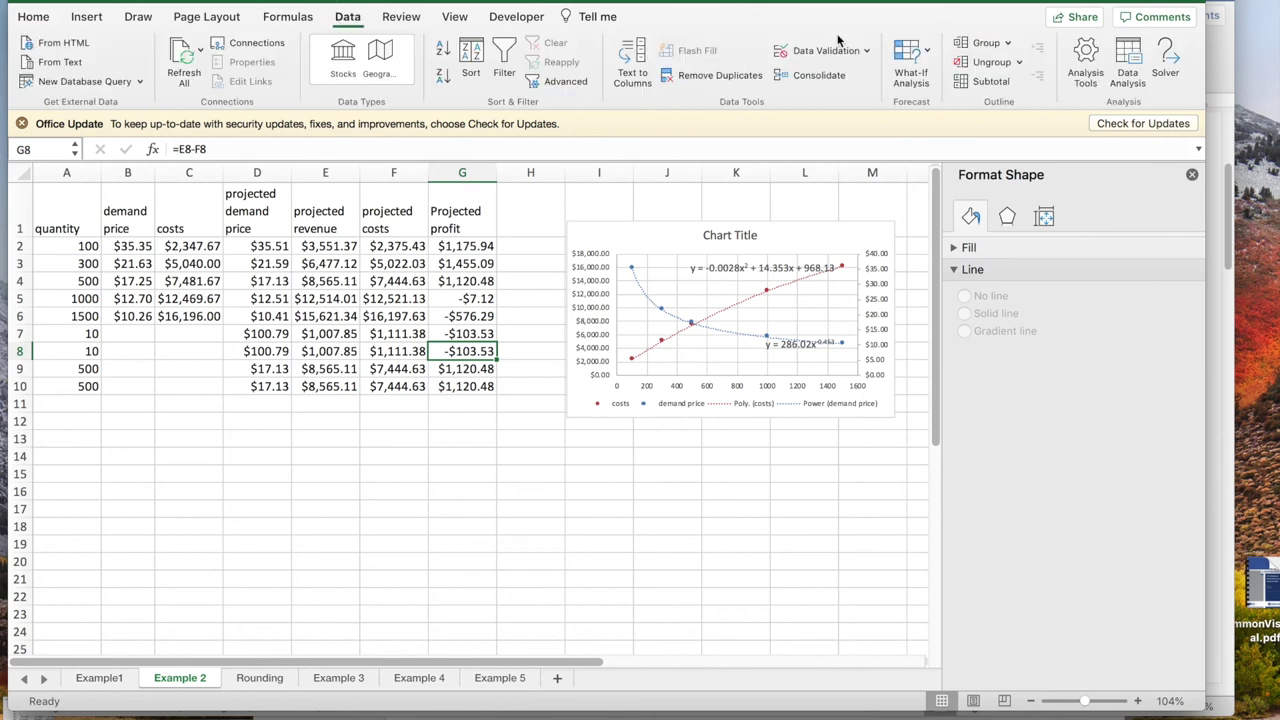
left_click(928, 54)
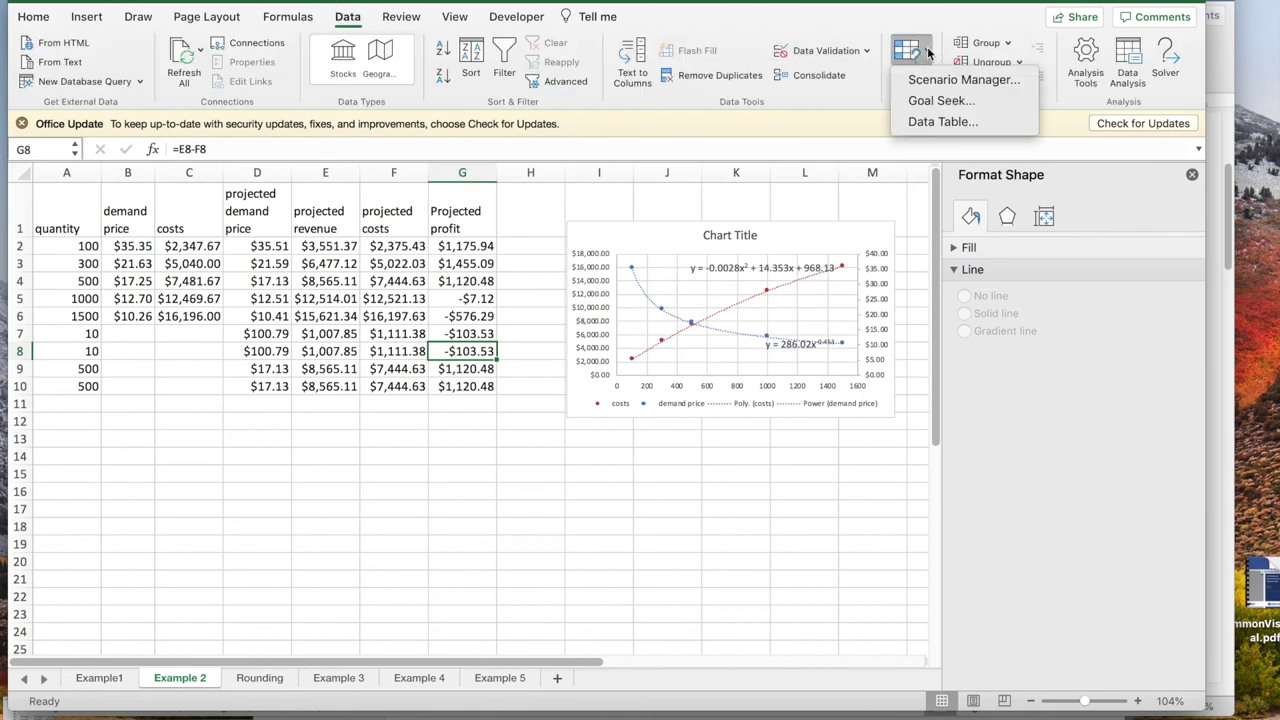
left_click(937, 101)
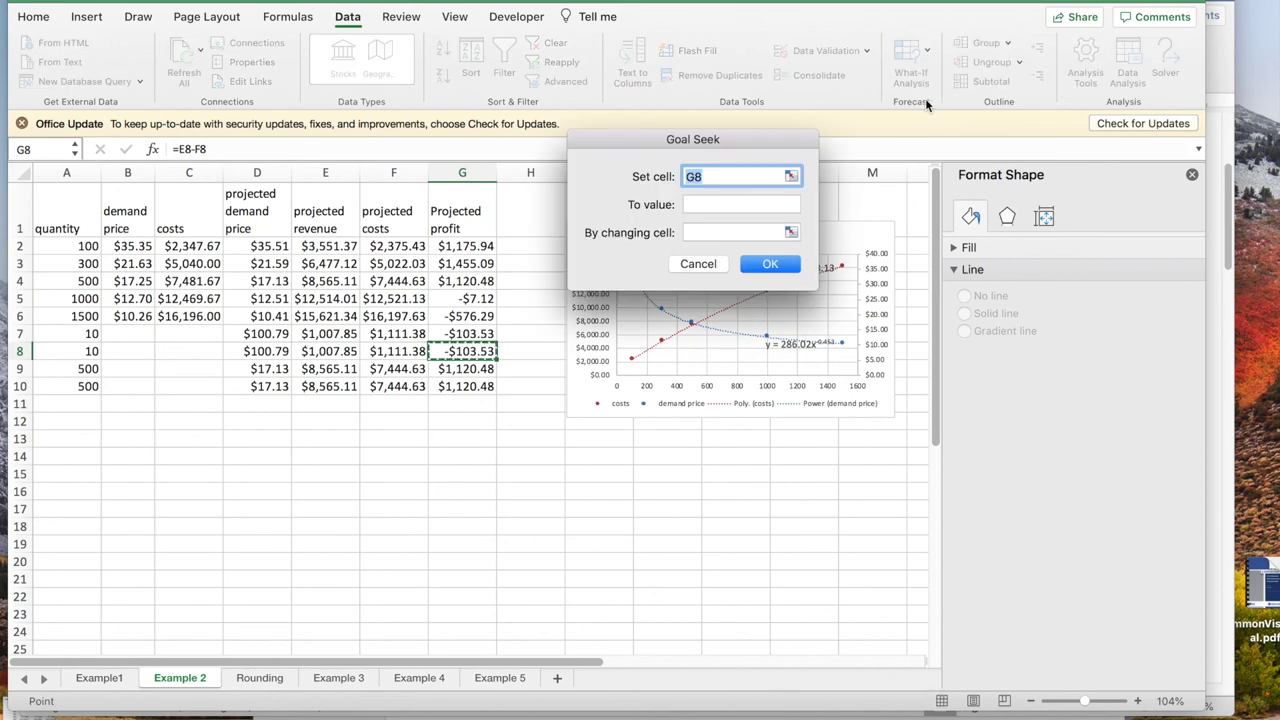
left_click(704, 204)
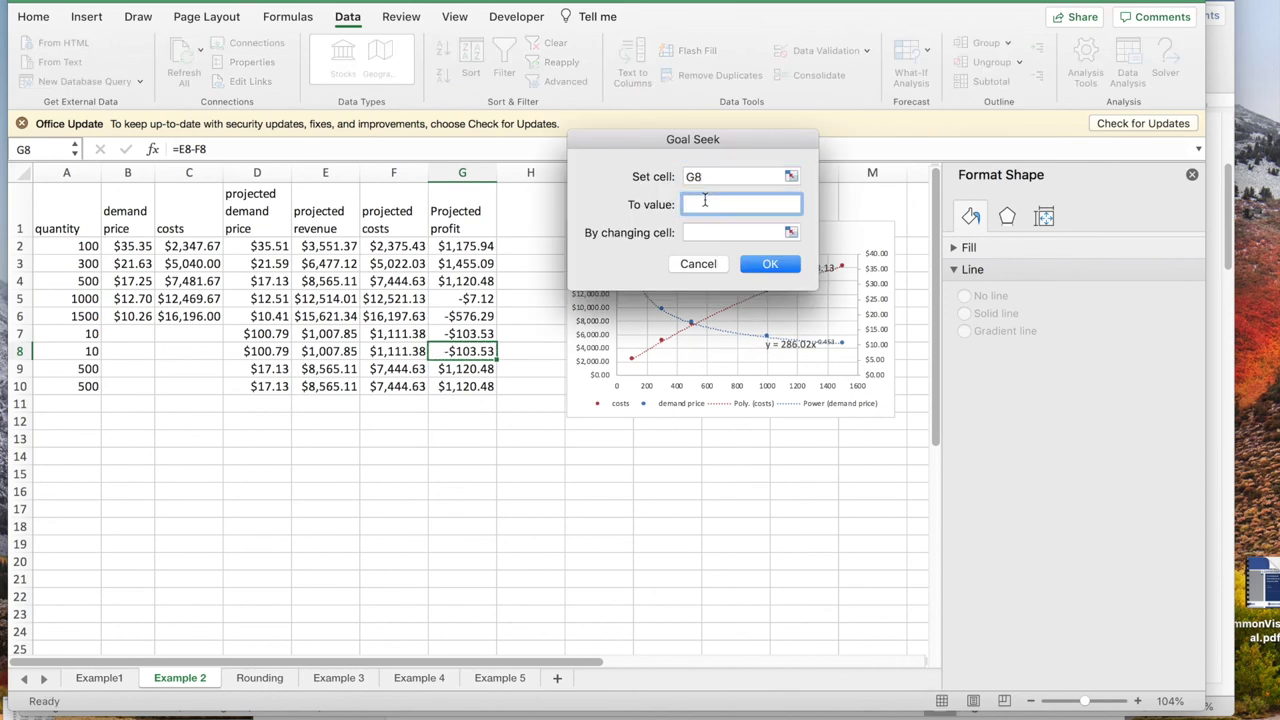
key("Tab")
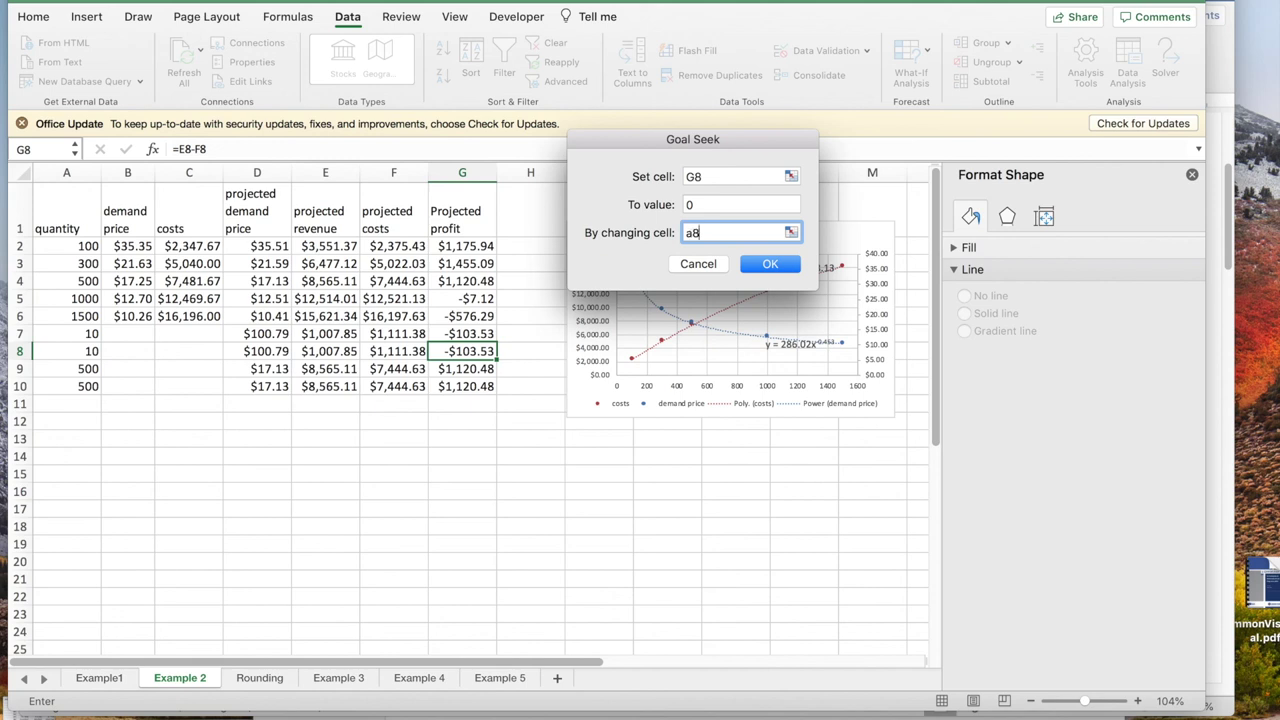
key("Return")
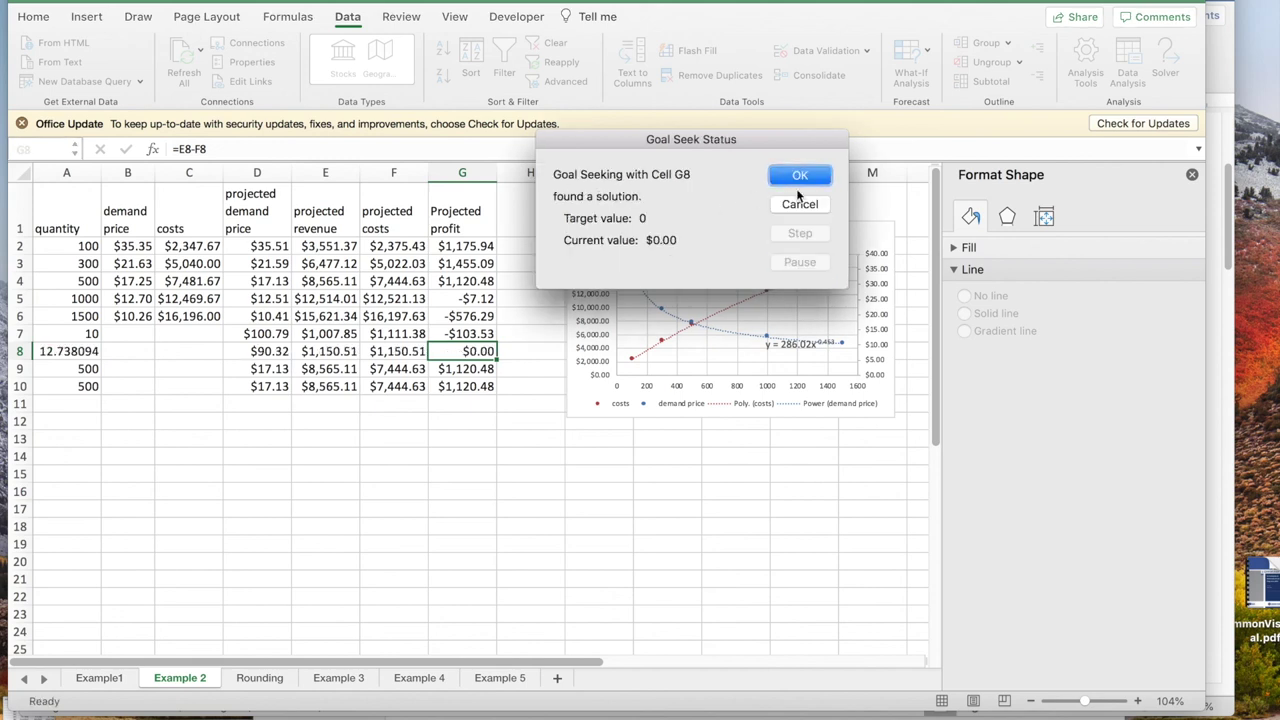
left_click(800, 177)
Goal Seek G10 to 0 by changing A10, giving a break-even quantity of 996.27564.
left_click(476, 390)
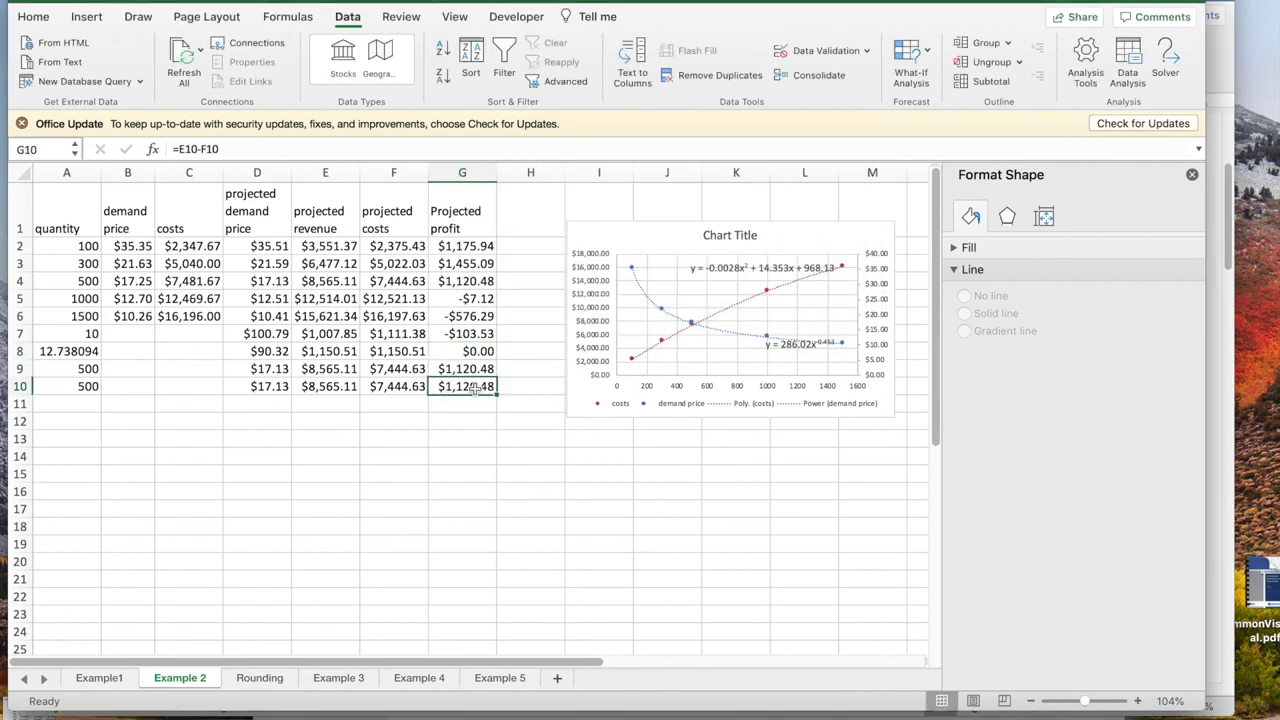
left_click(927, 52)
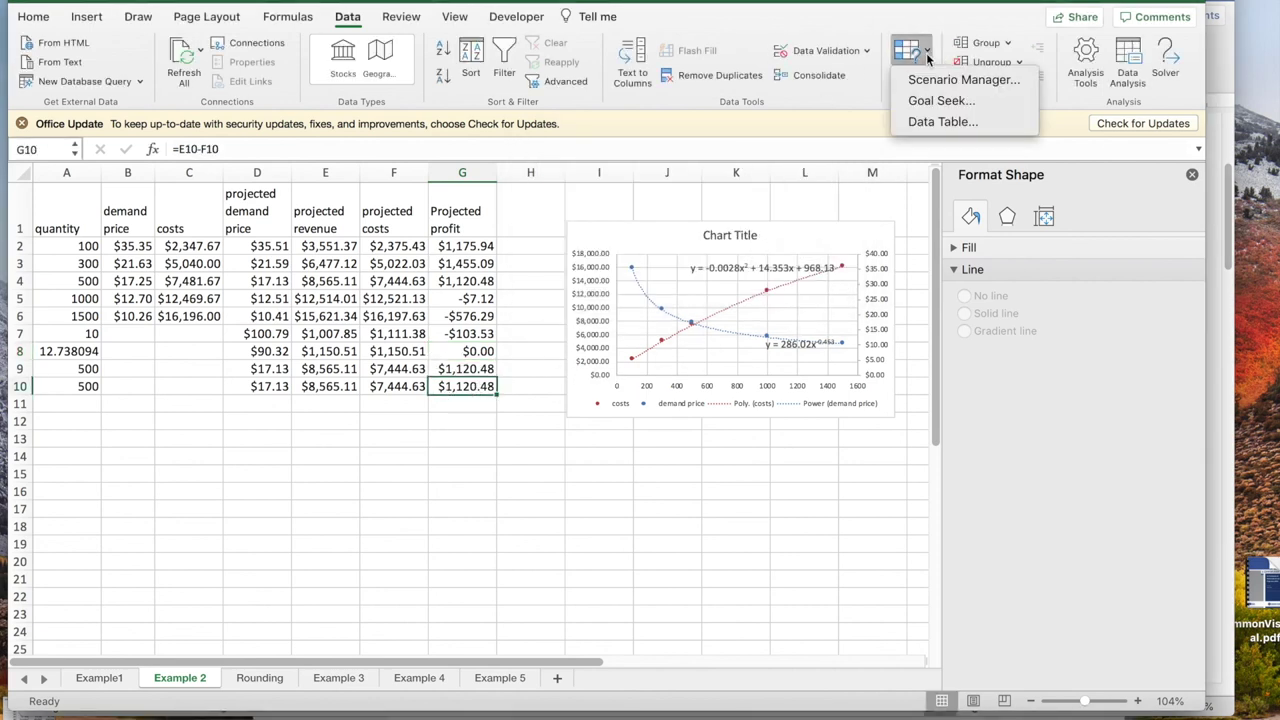
left_click(929, 100)
type("a1")
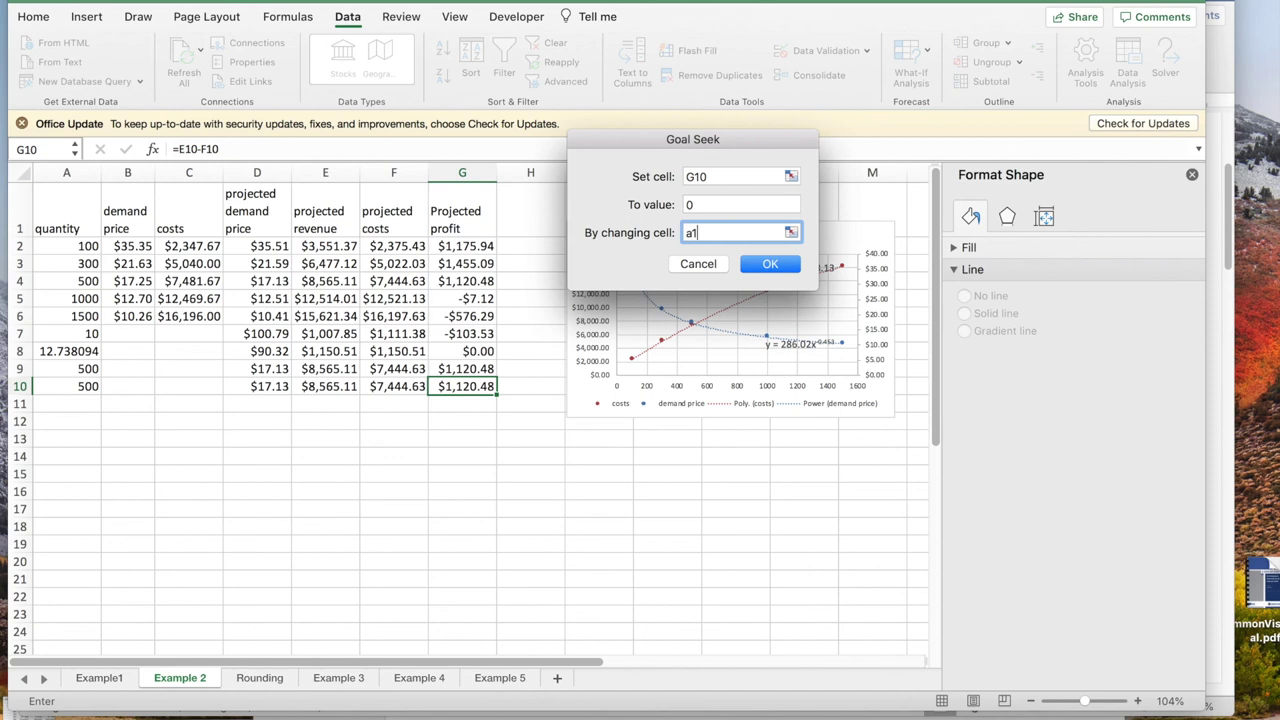
type("0")
key("Return")
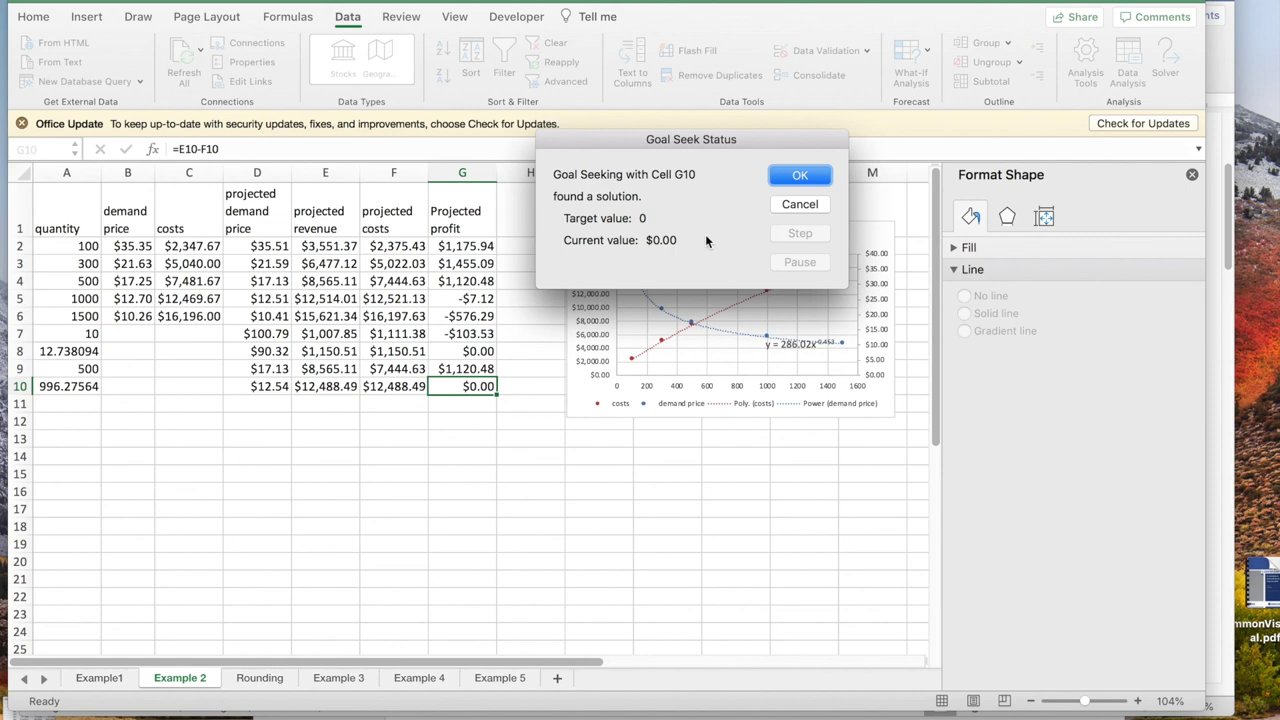
left_click(800, 175)
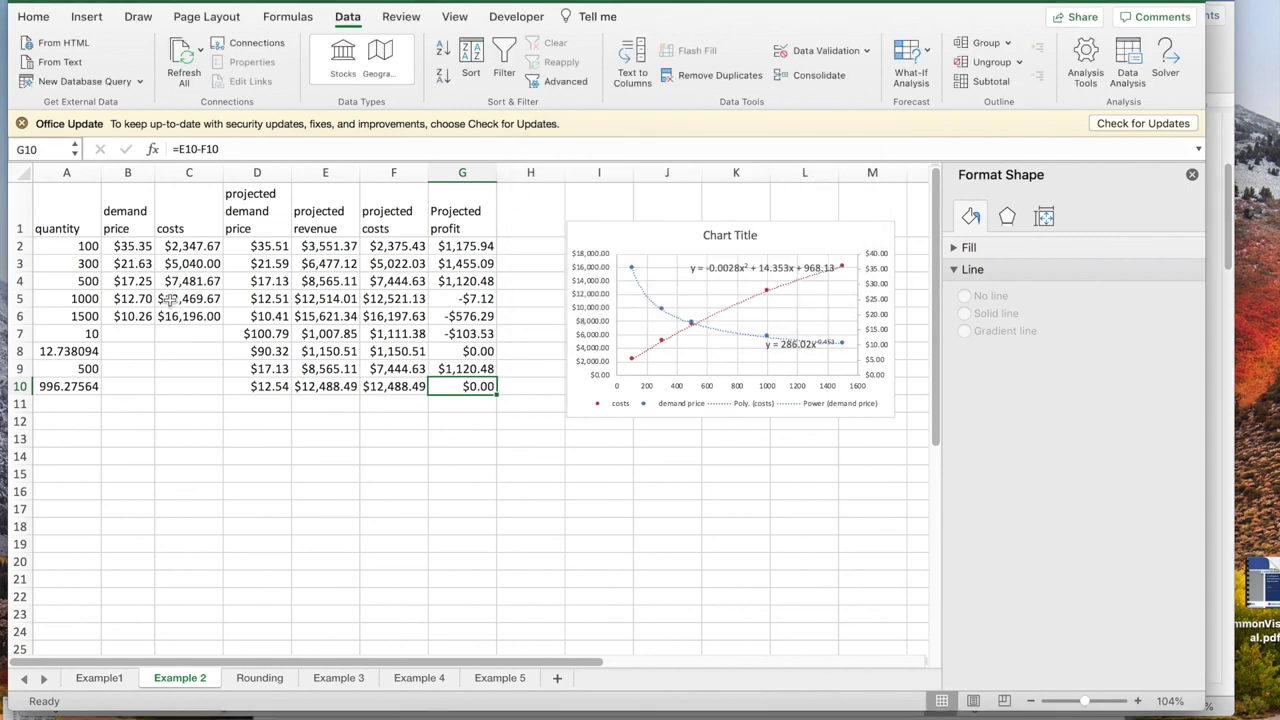